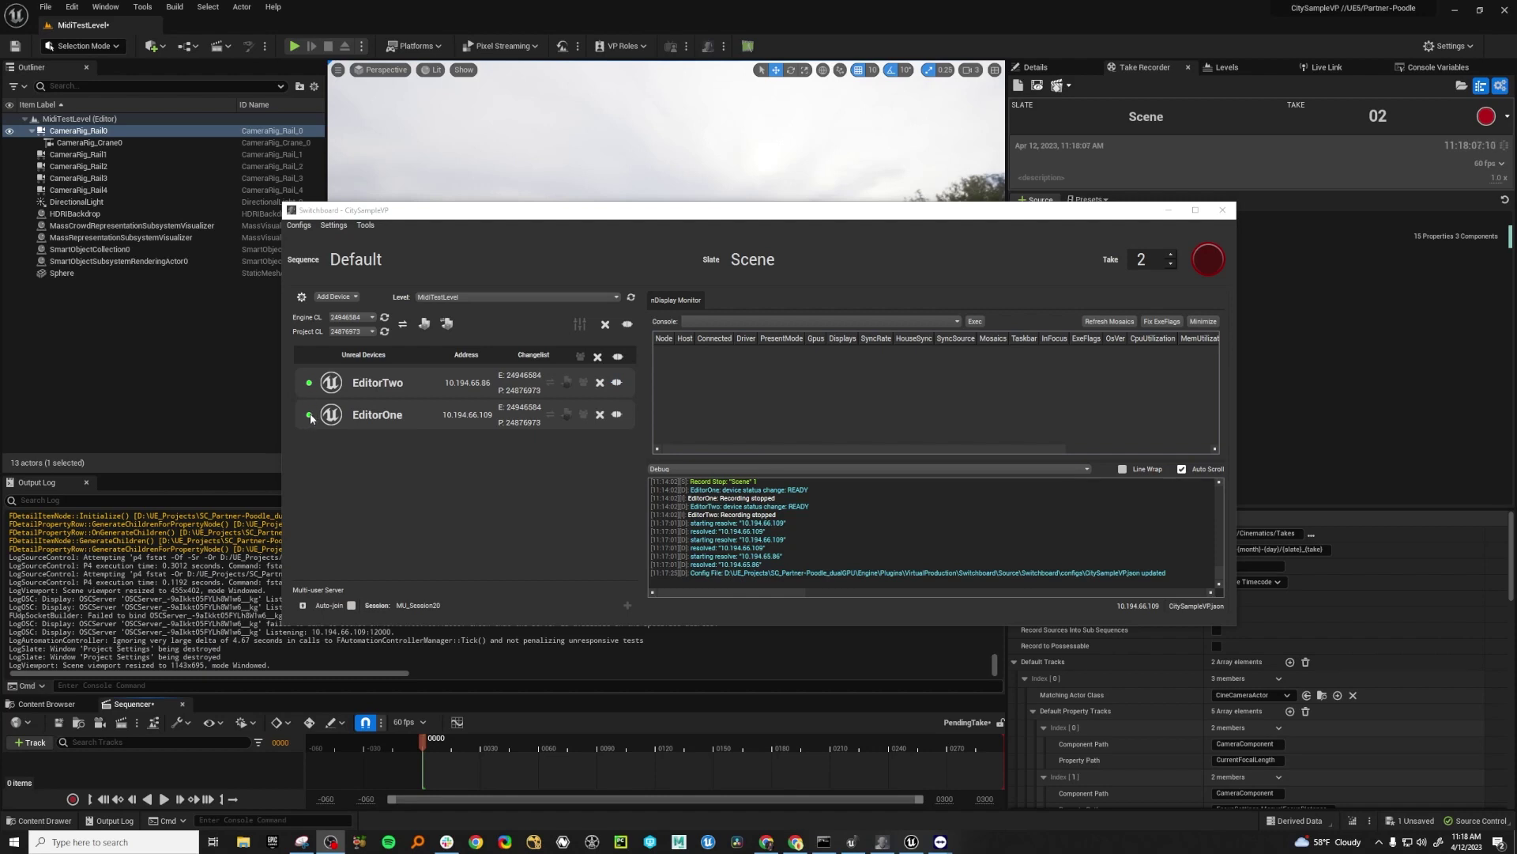
# Rename the Switchboard slate to Scene2, revert it to Scene, and open the Settings menu
pyautogui.moveTo(649, 221); pyautogui.dragTo(694, 313)
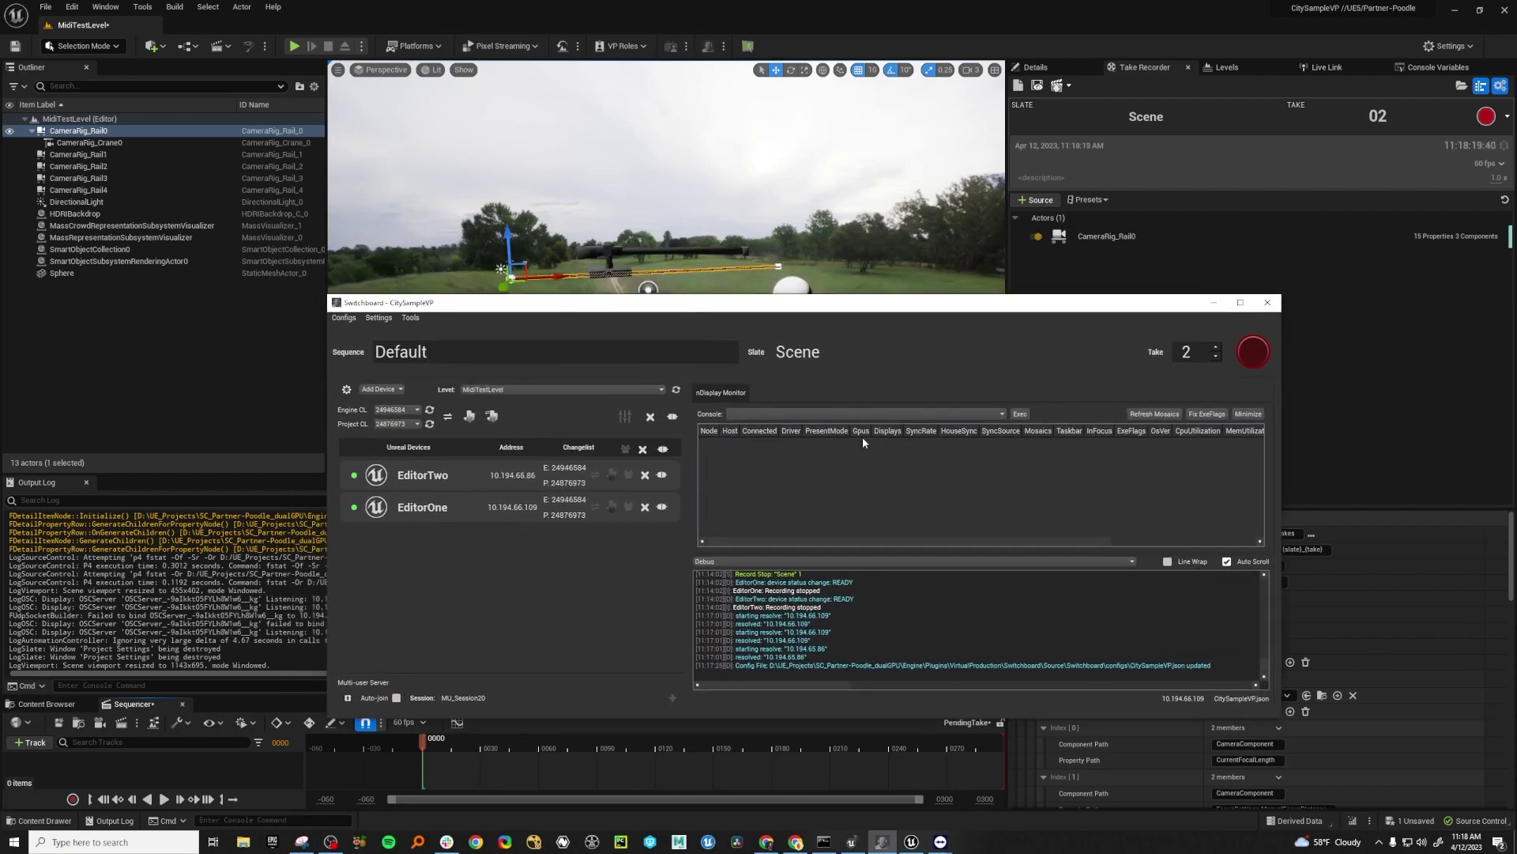
pyautogui.click(843, 356)
pyautogui.write('2')
pyautogui.press('Return')
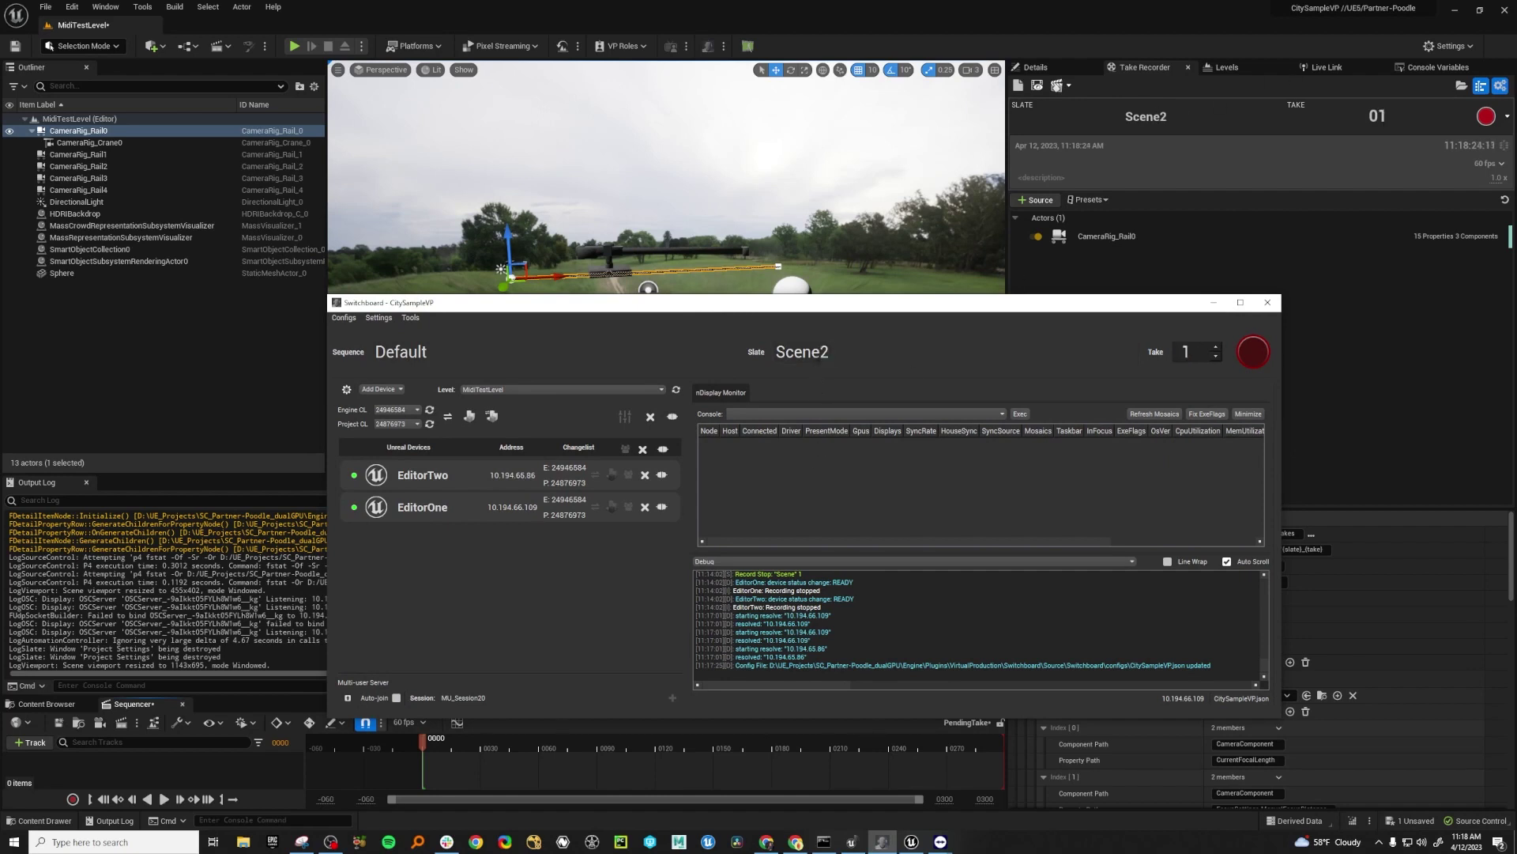
pyautogui.click(799, 351)
pyautogui.press('BackSpace')
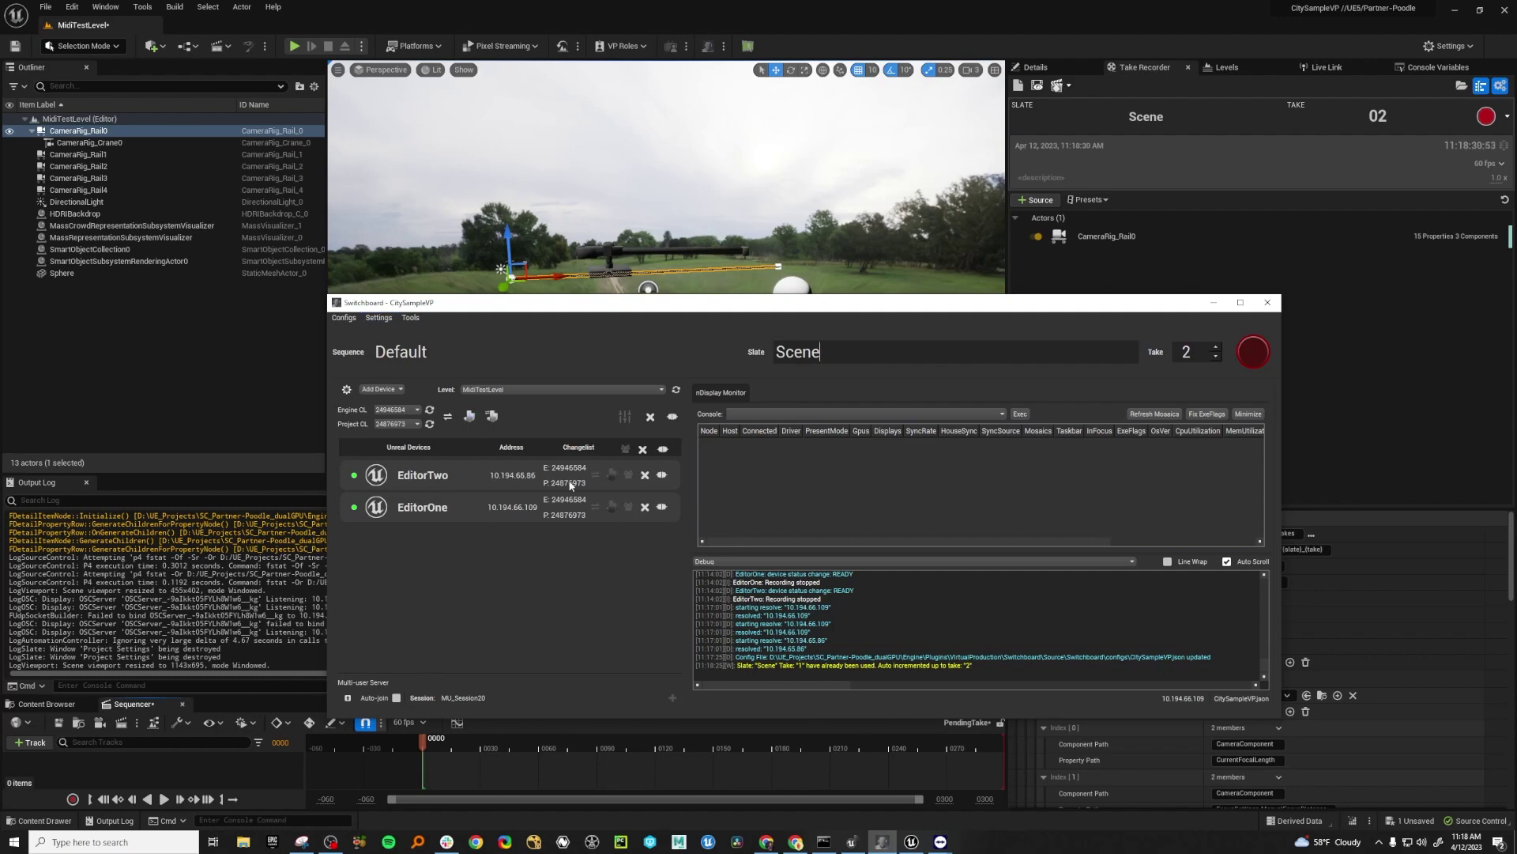
pyautogui.click(376, 318)
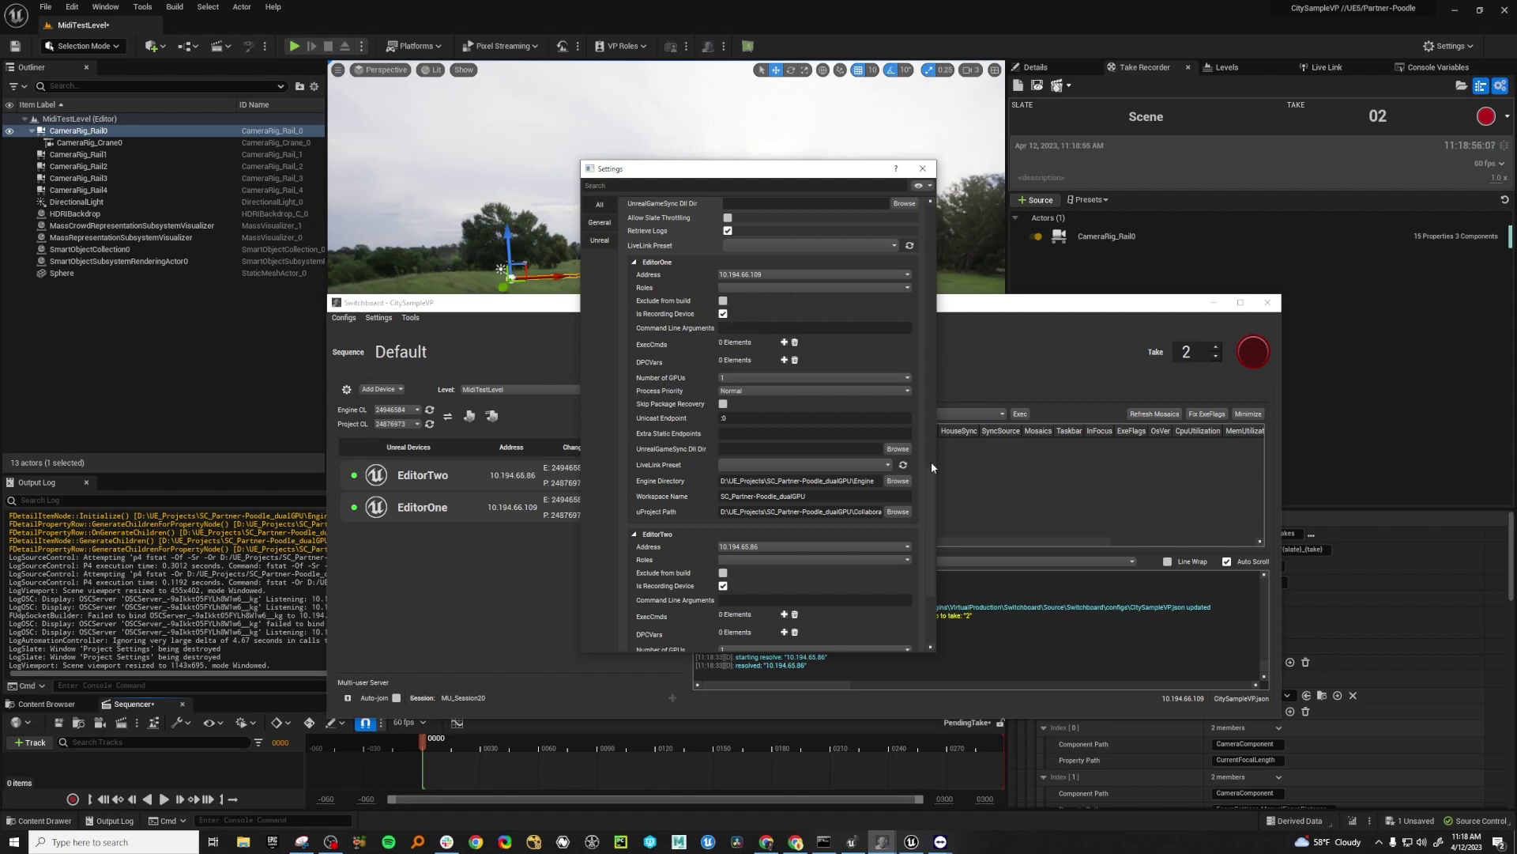
# Scroll Switchboard's settings to the OSC section showing server port 11000 and client port 12000
pyautogui.scroll(8, 931, 497)
pyautogui.scroll(-10, 926, 425)
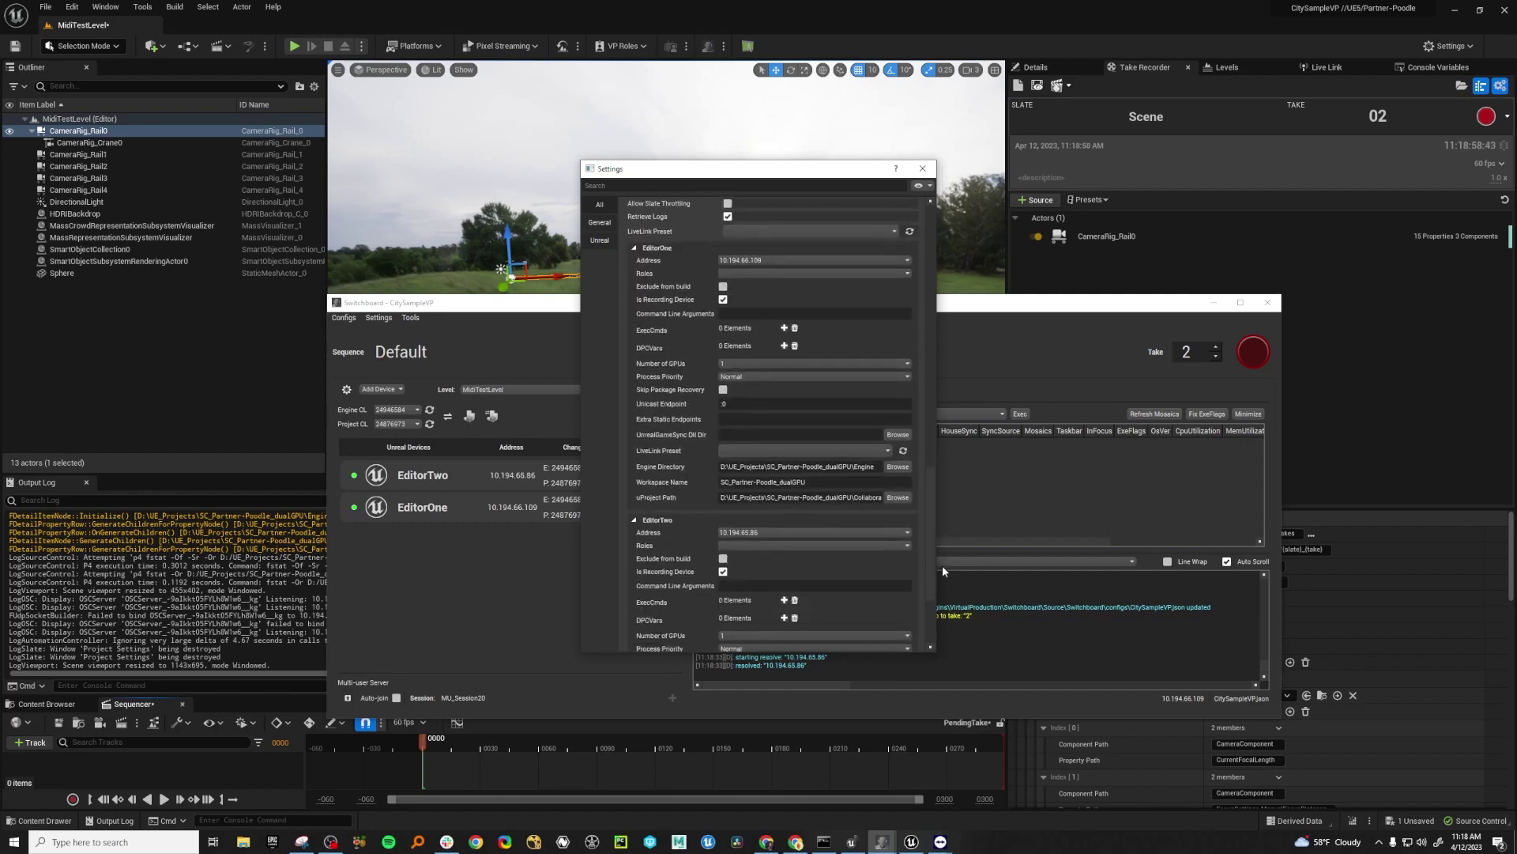
pyautogui.scroll(-1, 947, 607)
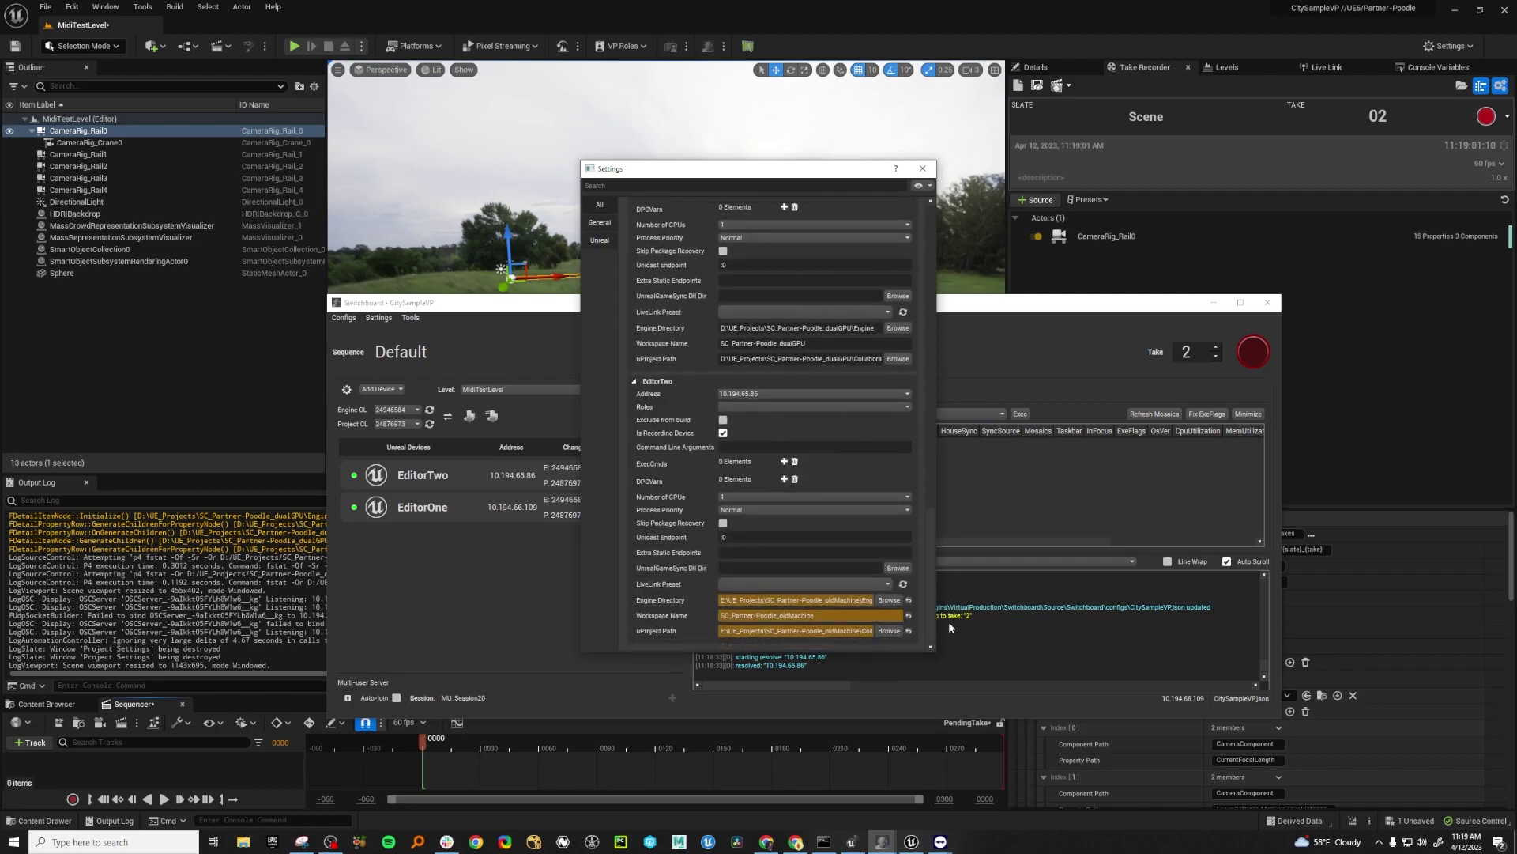
pyautogui.scroll(15, 922, 493)
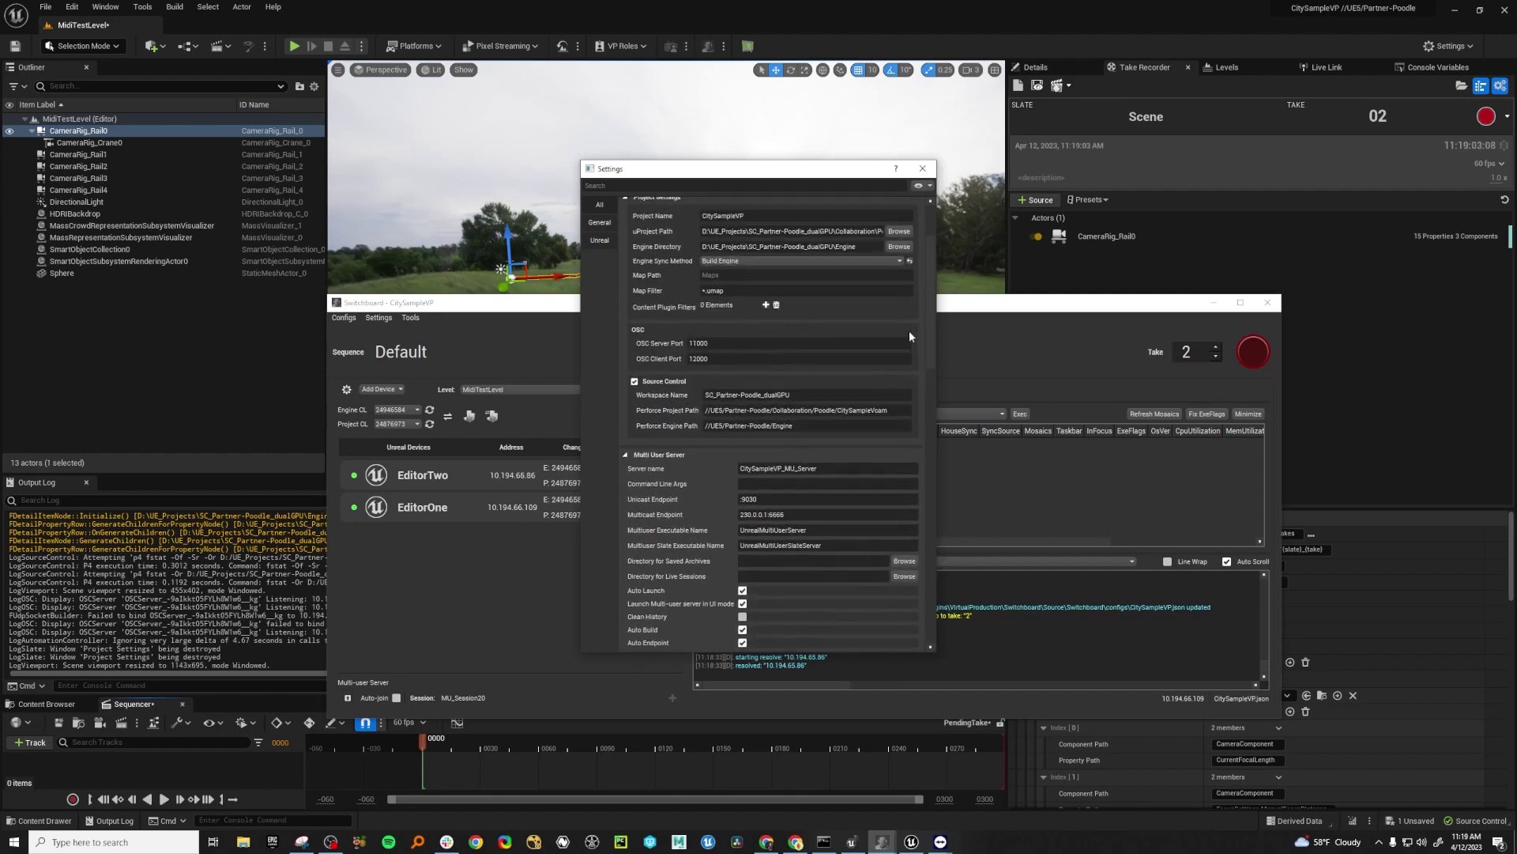
pyautogui.scroll(1, 870, 356)
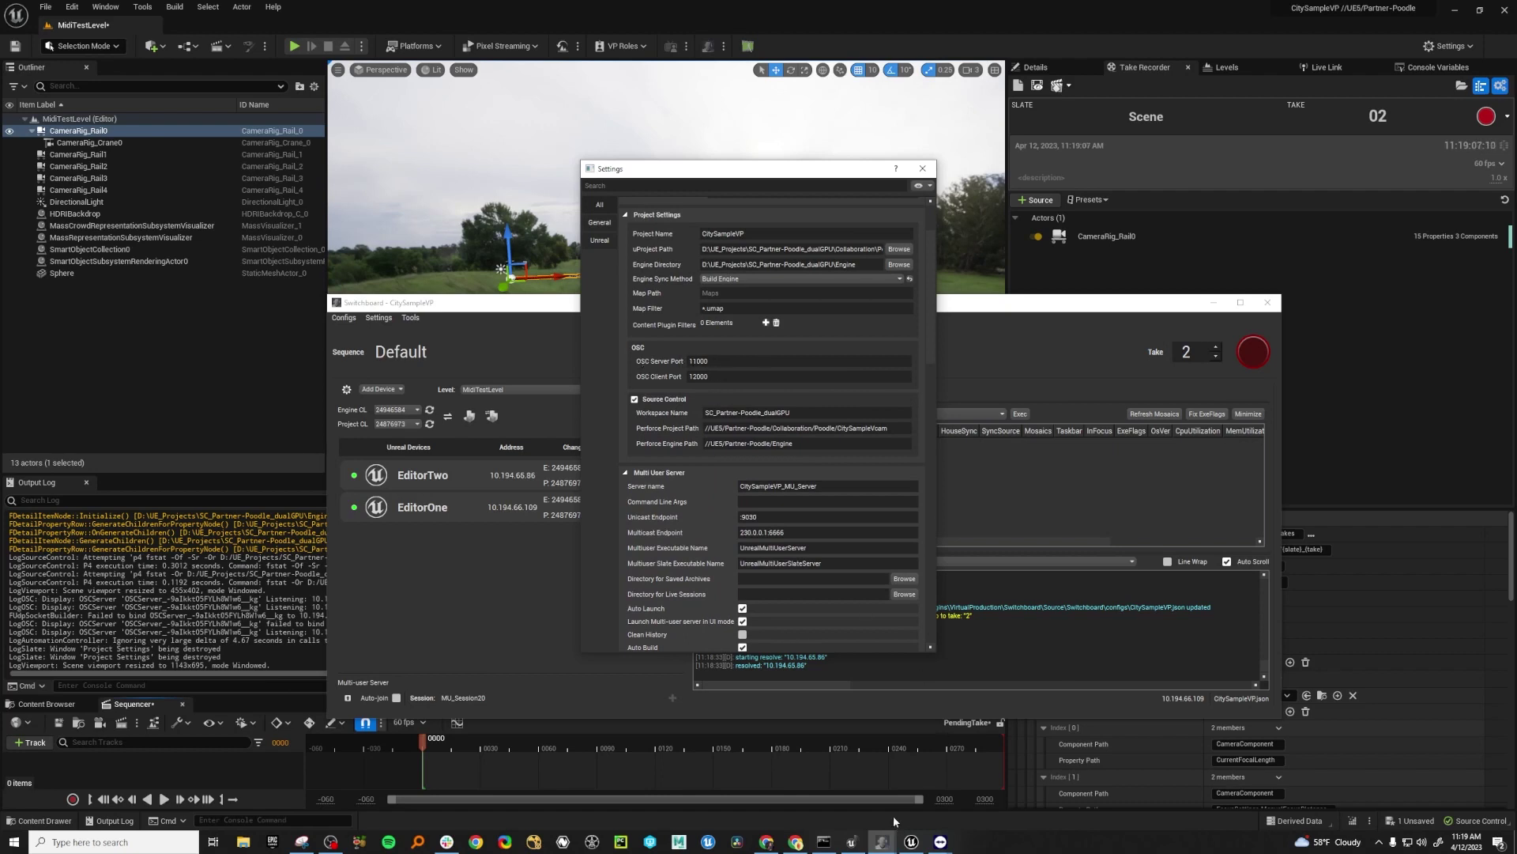
pyautogui.click(765, 842)
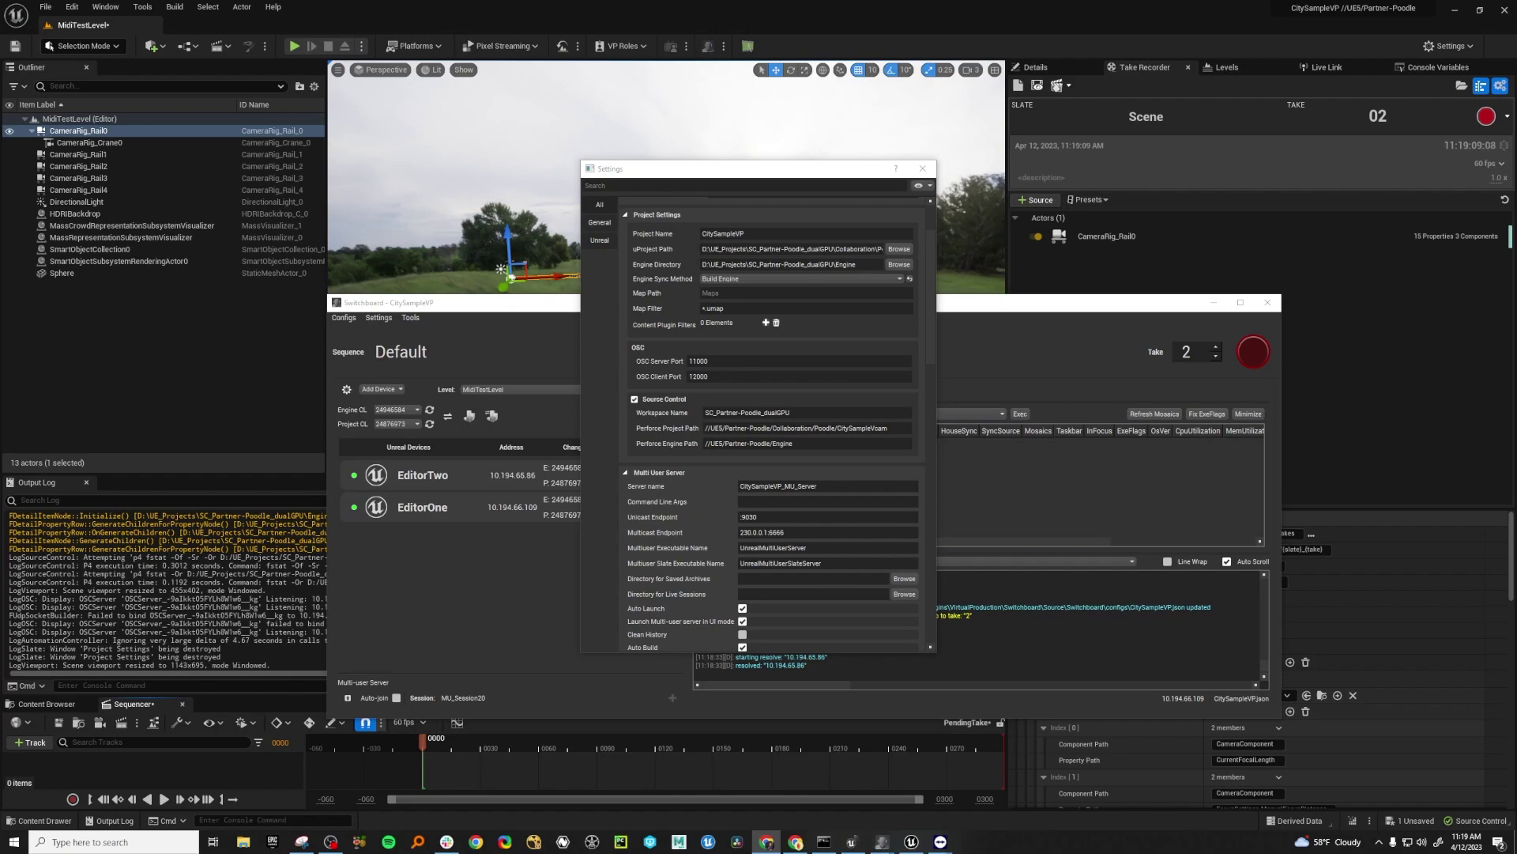
pyautogui.moveTo(1516, 371); pyautogui.dragTo(726, 169)
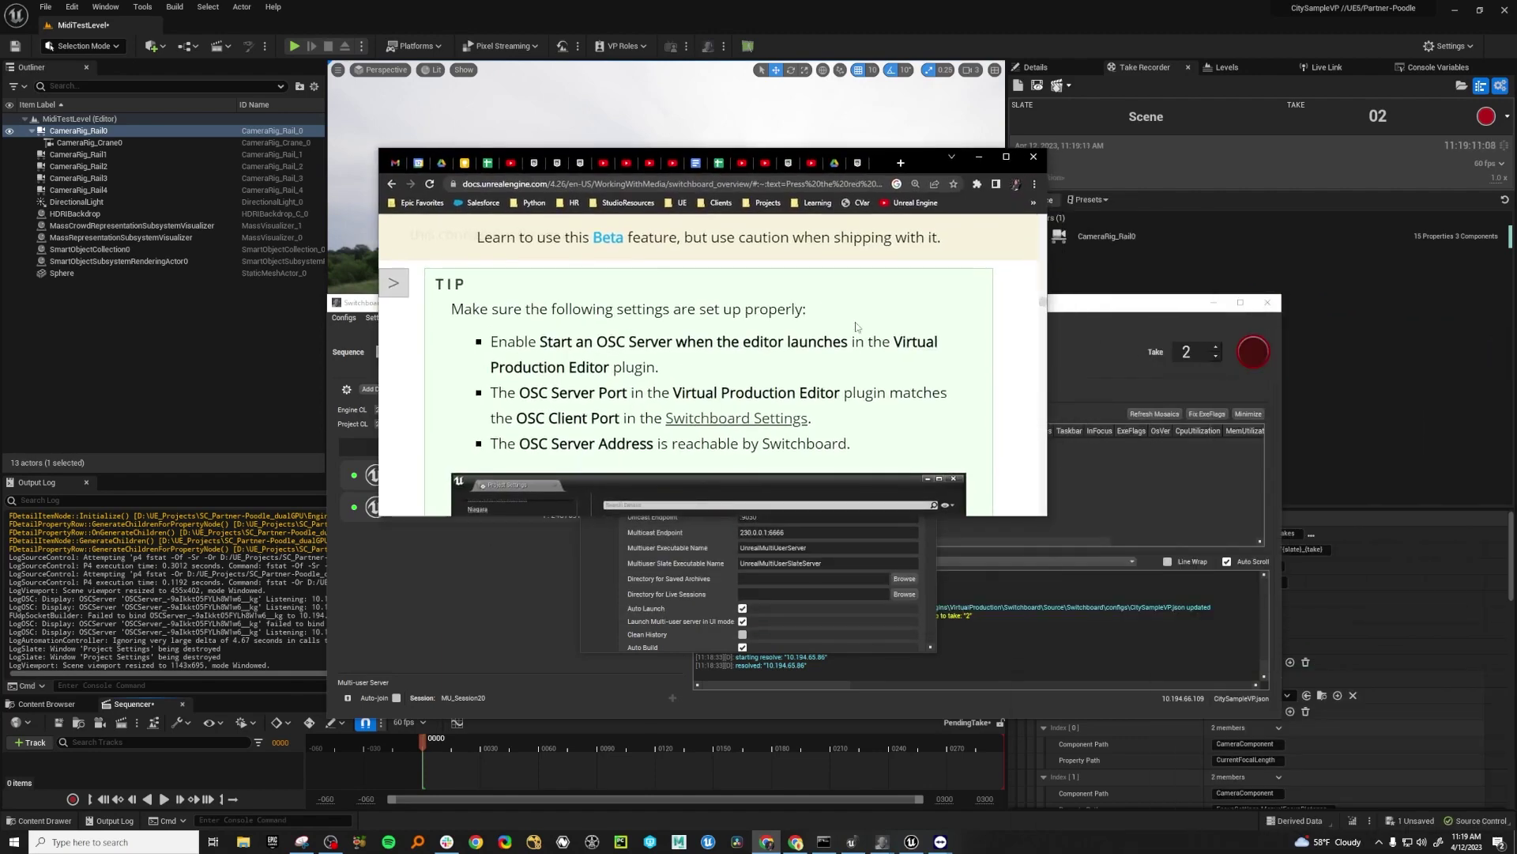
pyautogui.scroll(-1, 896, 351)
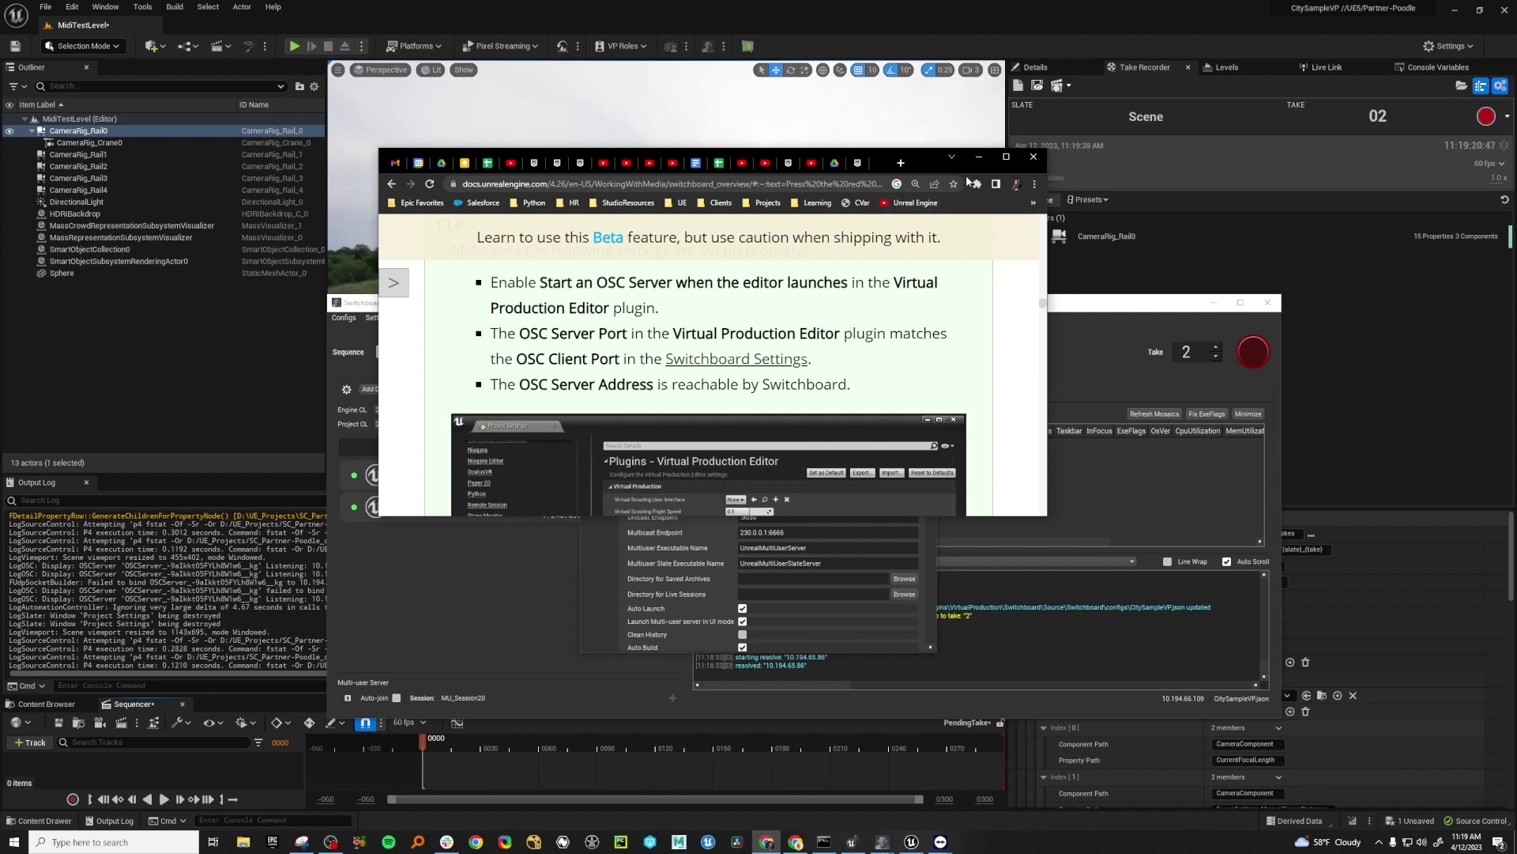
pyautogui.moveTo(921, 165); pyautogui.dragTo(1352, 79)
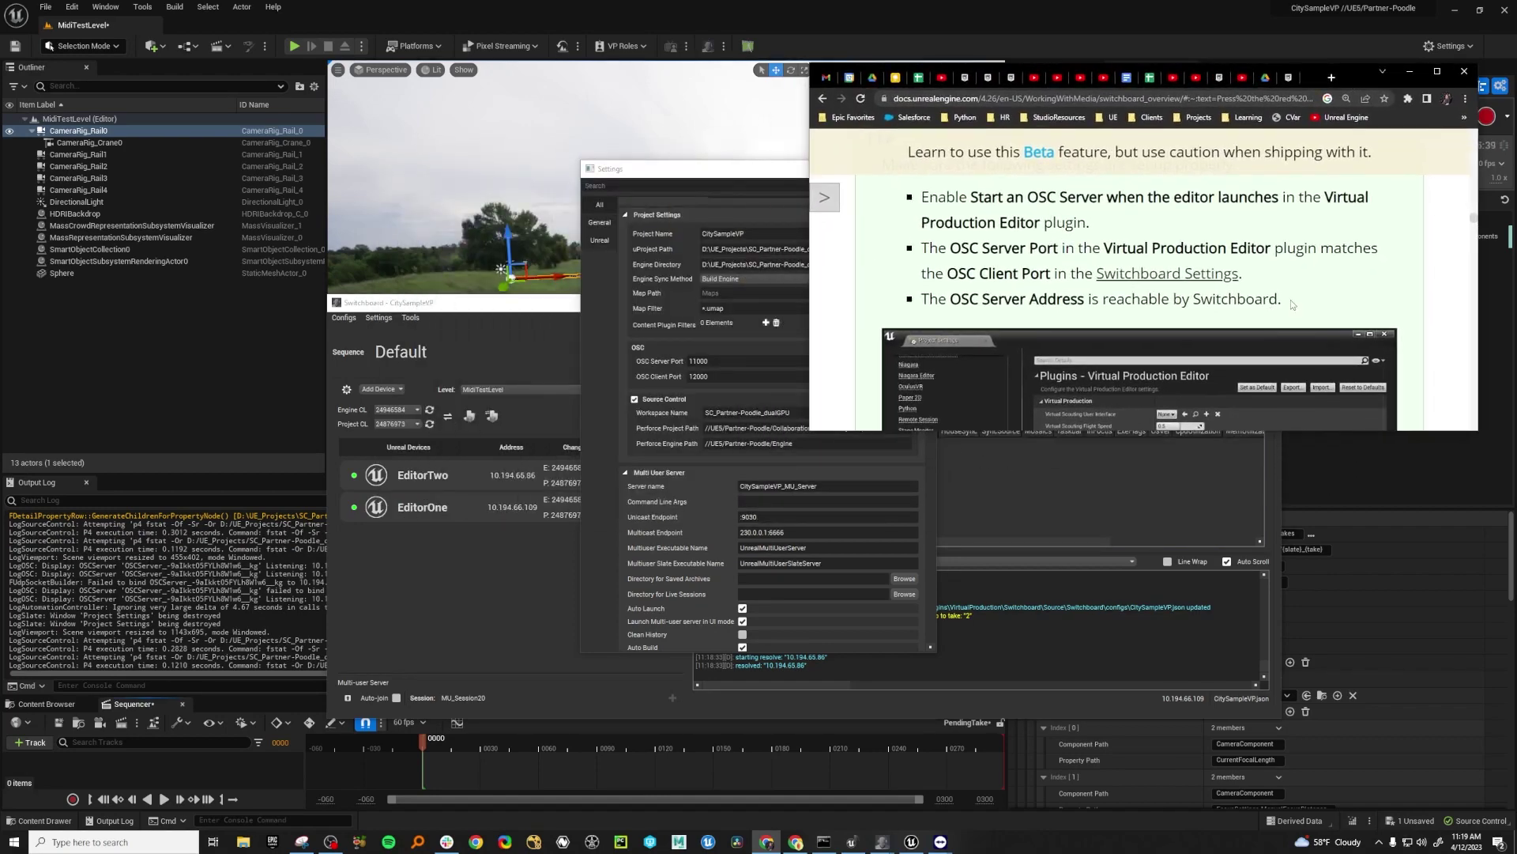
pyautogui.scroll(-5, 1291, 300)
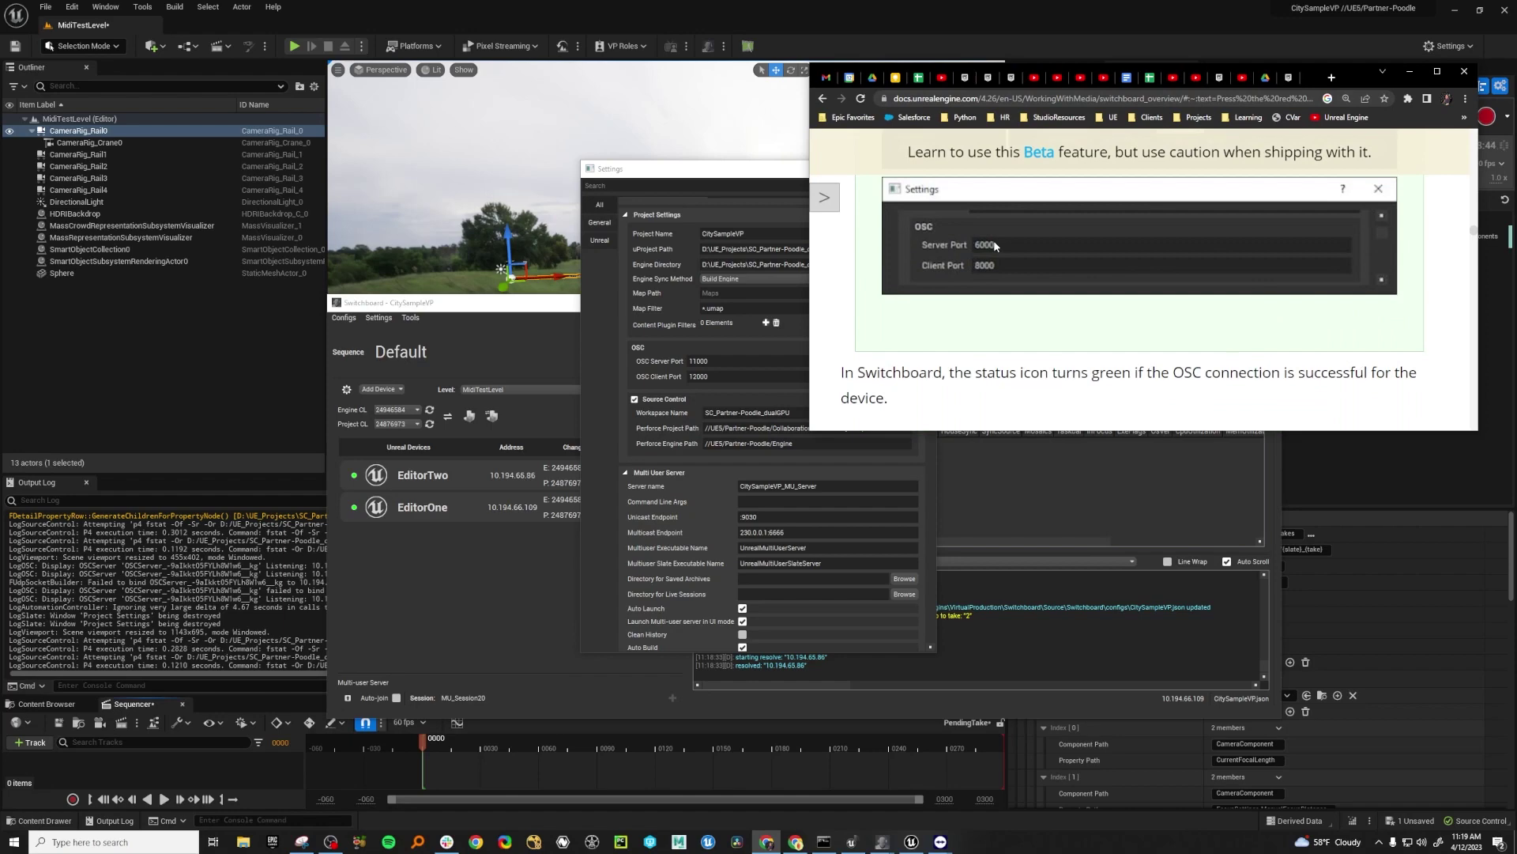
pyautogui.click(1411, 71)
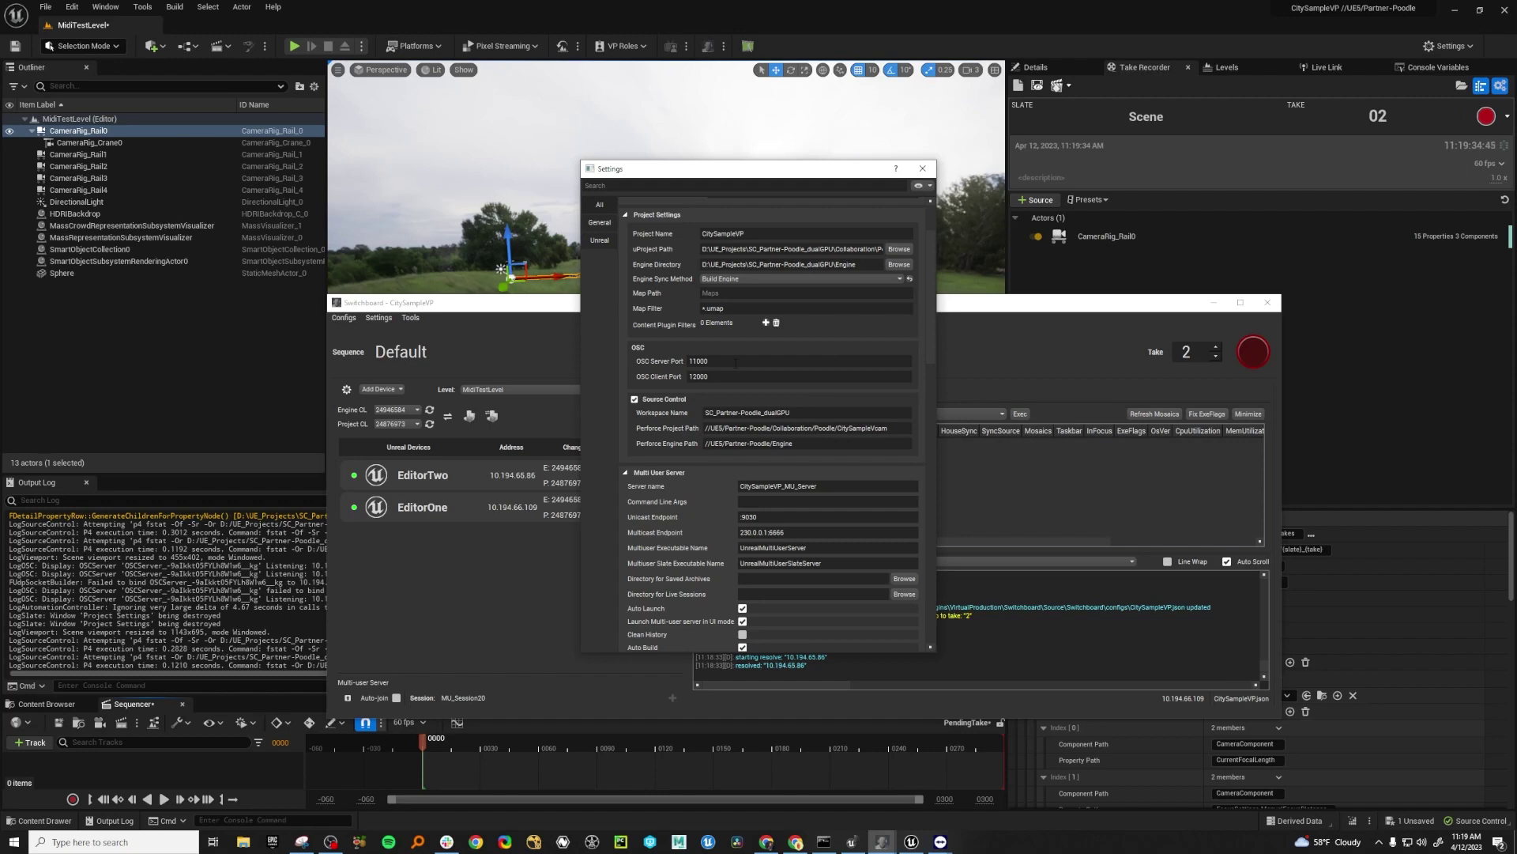
# Open the editor's Virtual Production Editor project settings and check OSC Server Port 12000
pyautogui.moveTo(712, 175); pyautogui.dragTo(862, 179)
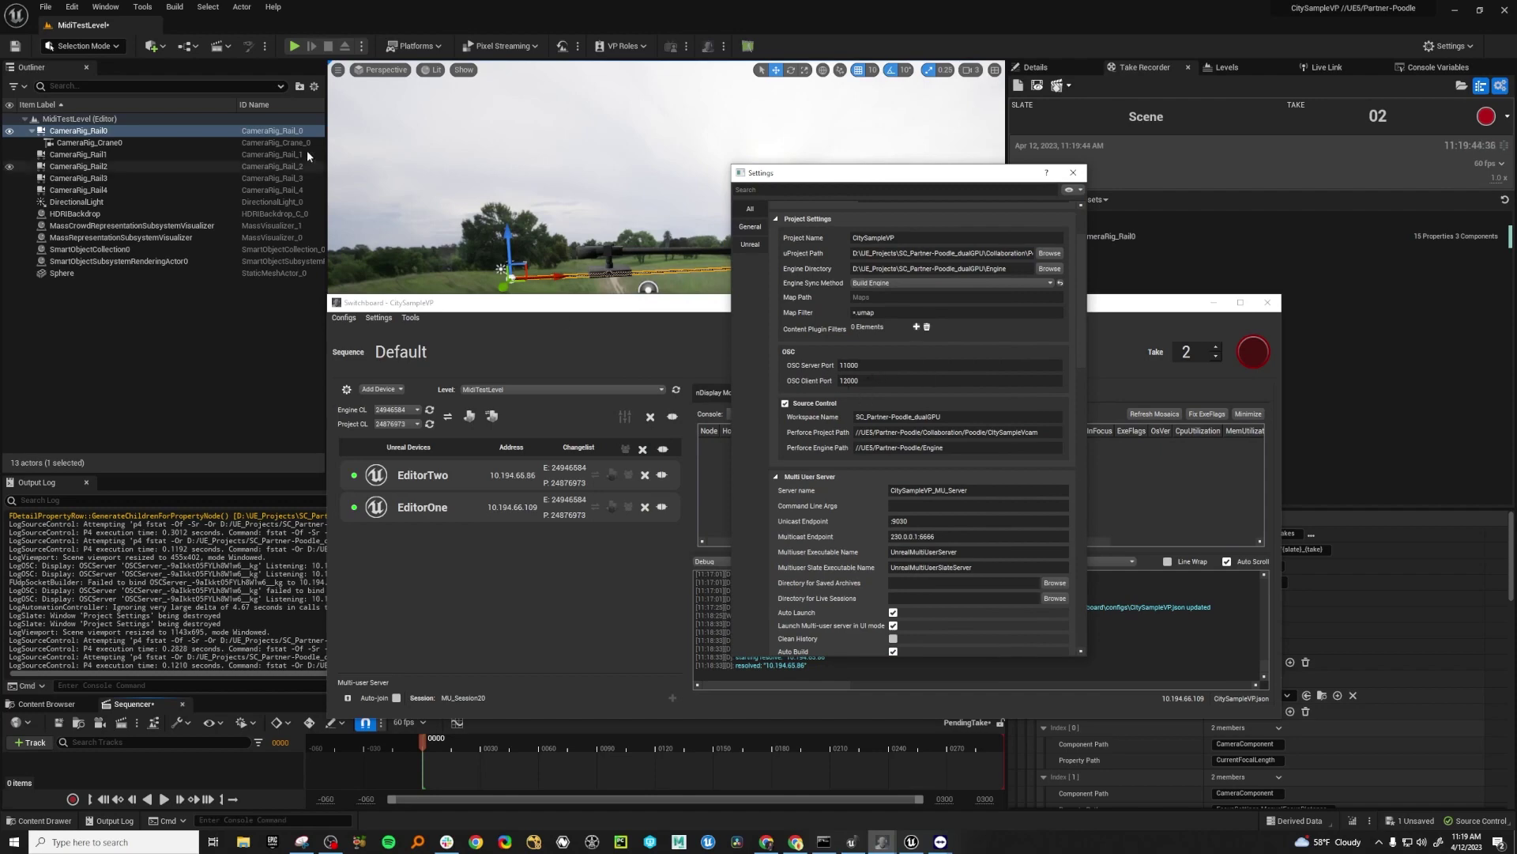
pyautogui.click(72, 6)
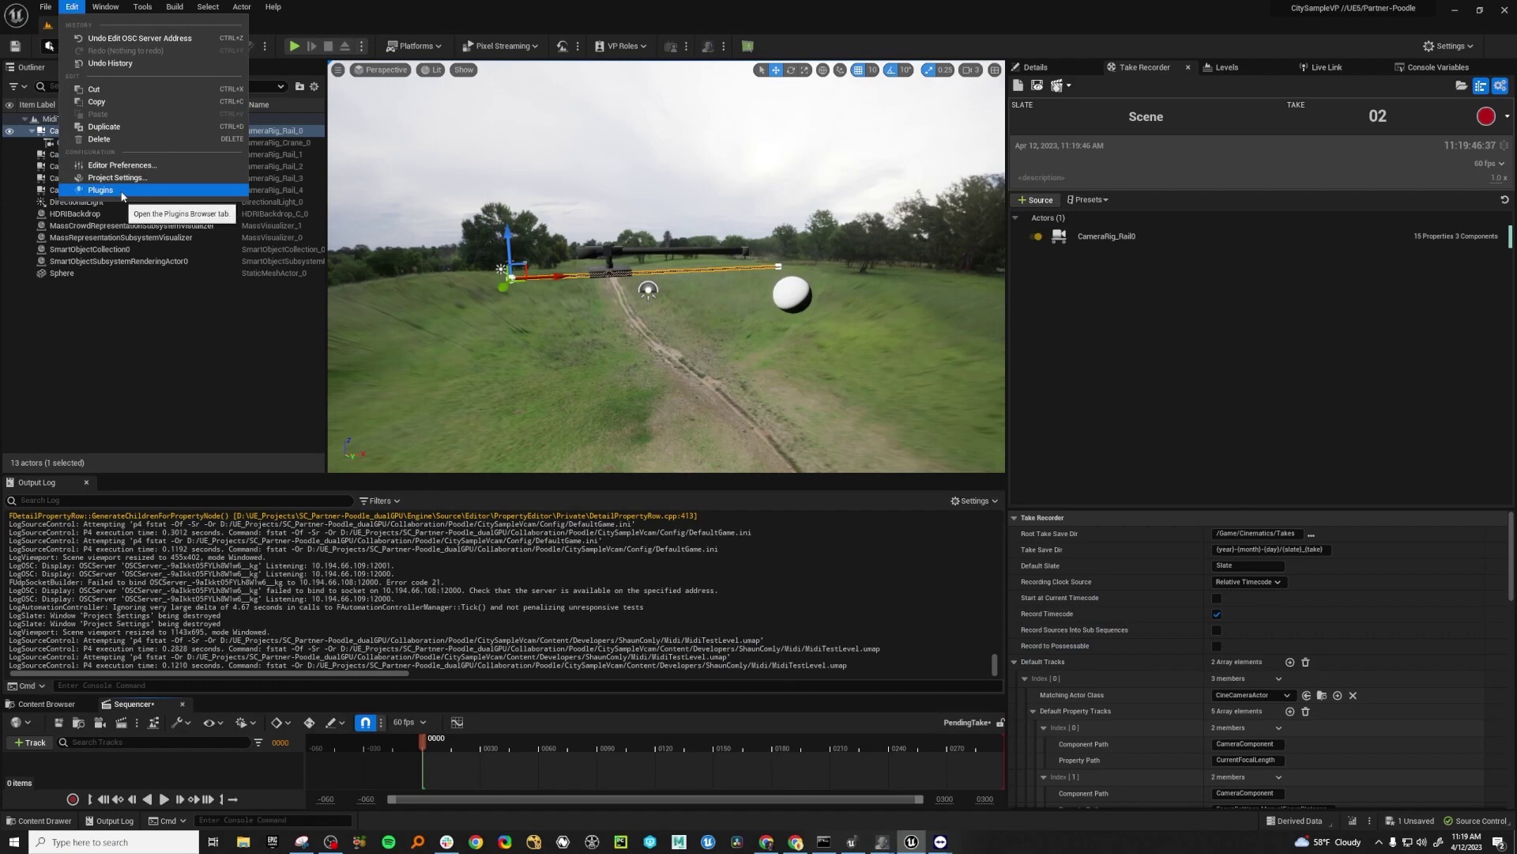
pyautogui.click(125, 180)
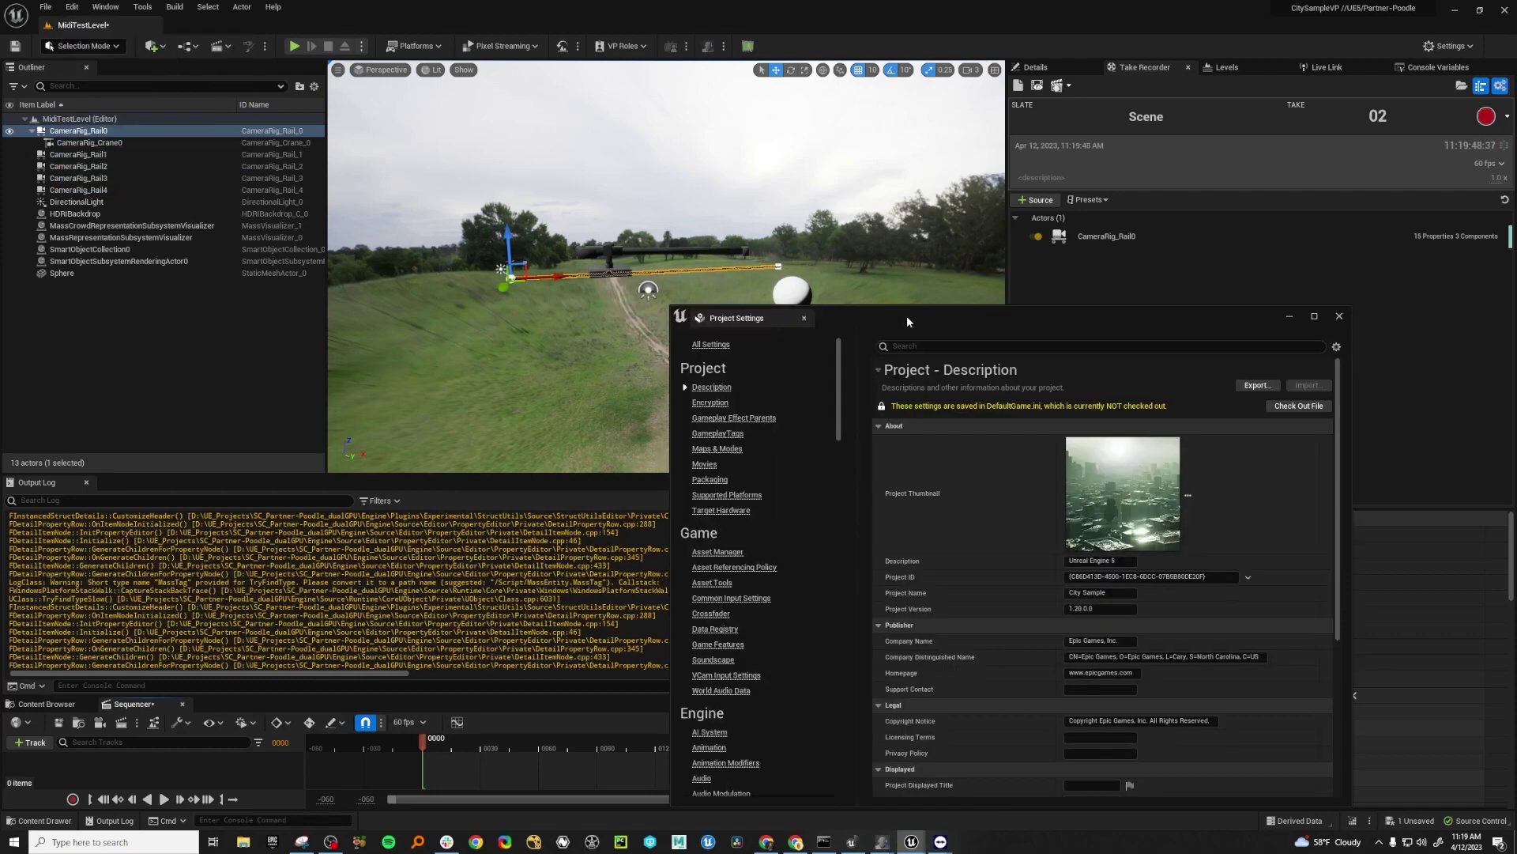
pyautogui.moveTo(908, 314); pyautogui.dragTo(756, 264)
pyautogui.moveTo(683, 340); pyautogui.dragTo(672, 744)
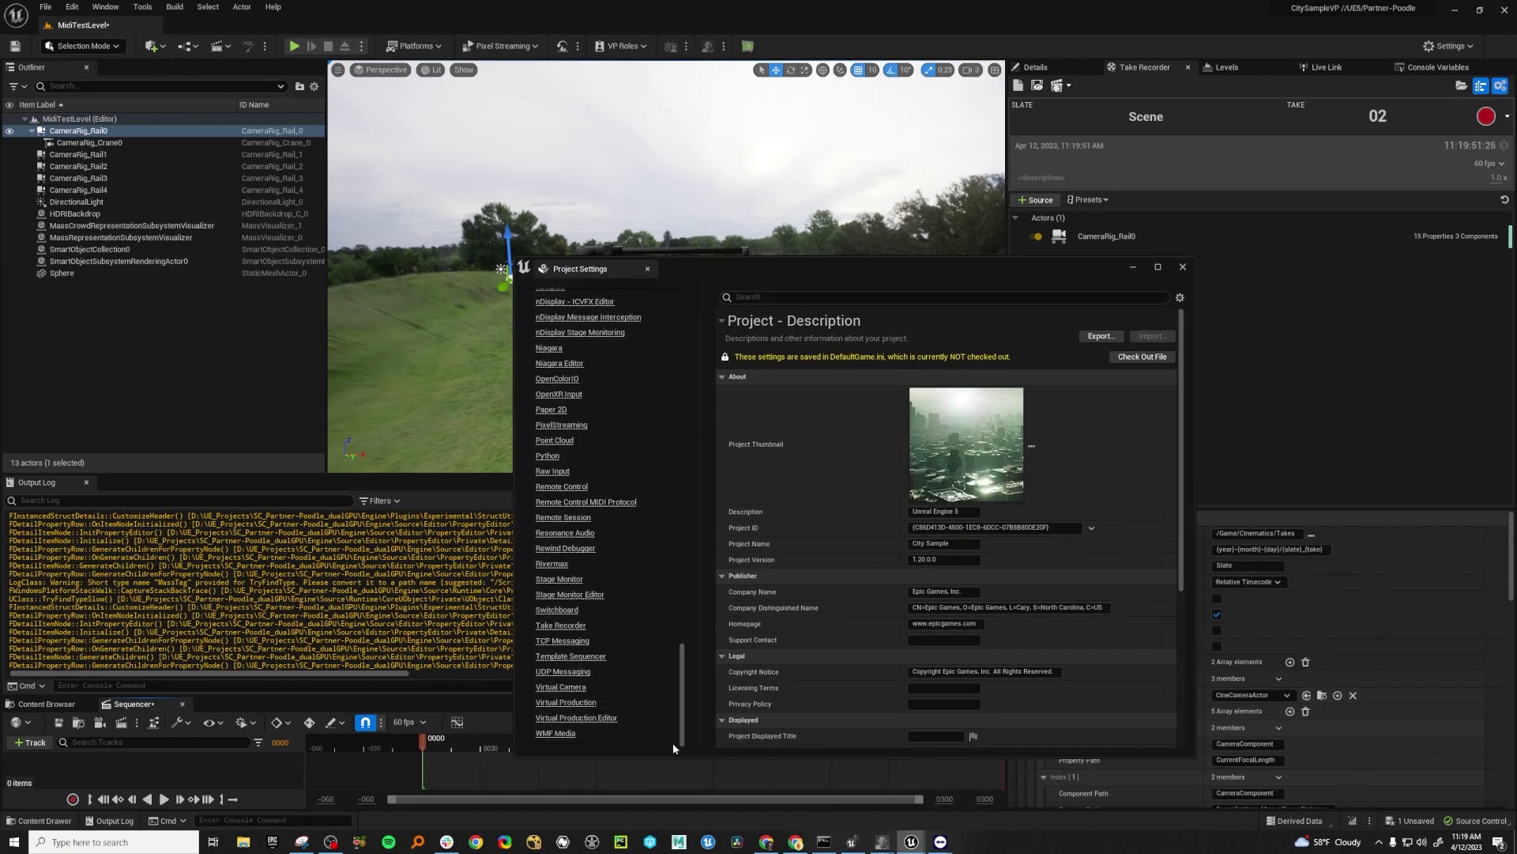
pyautogui.click(614, 715)
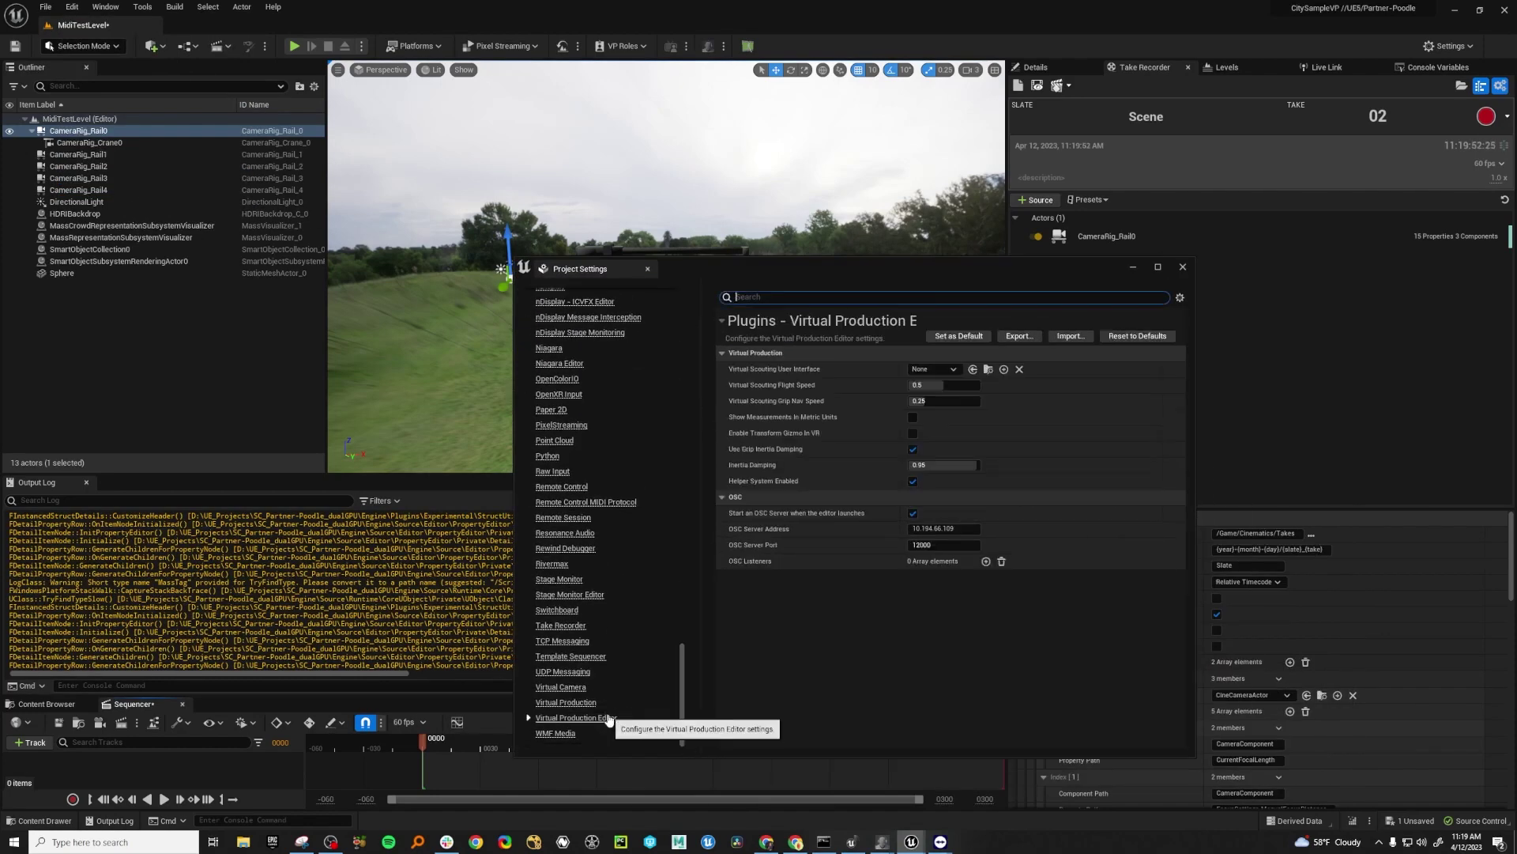
pyautogui.click(938, 544)
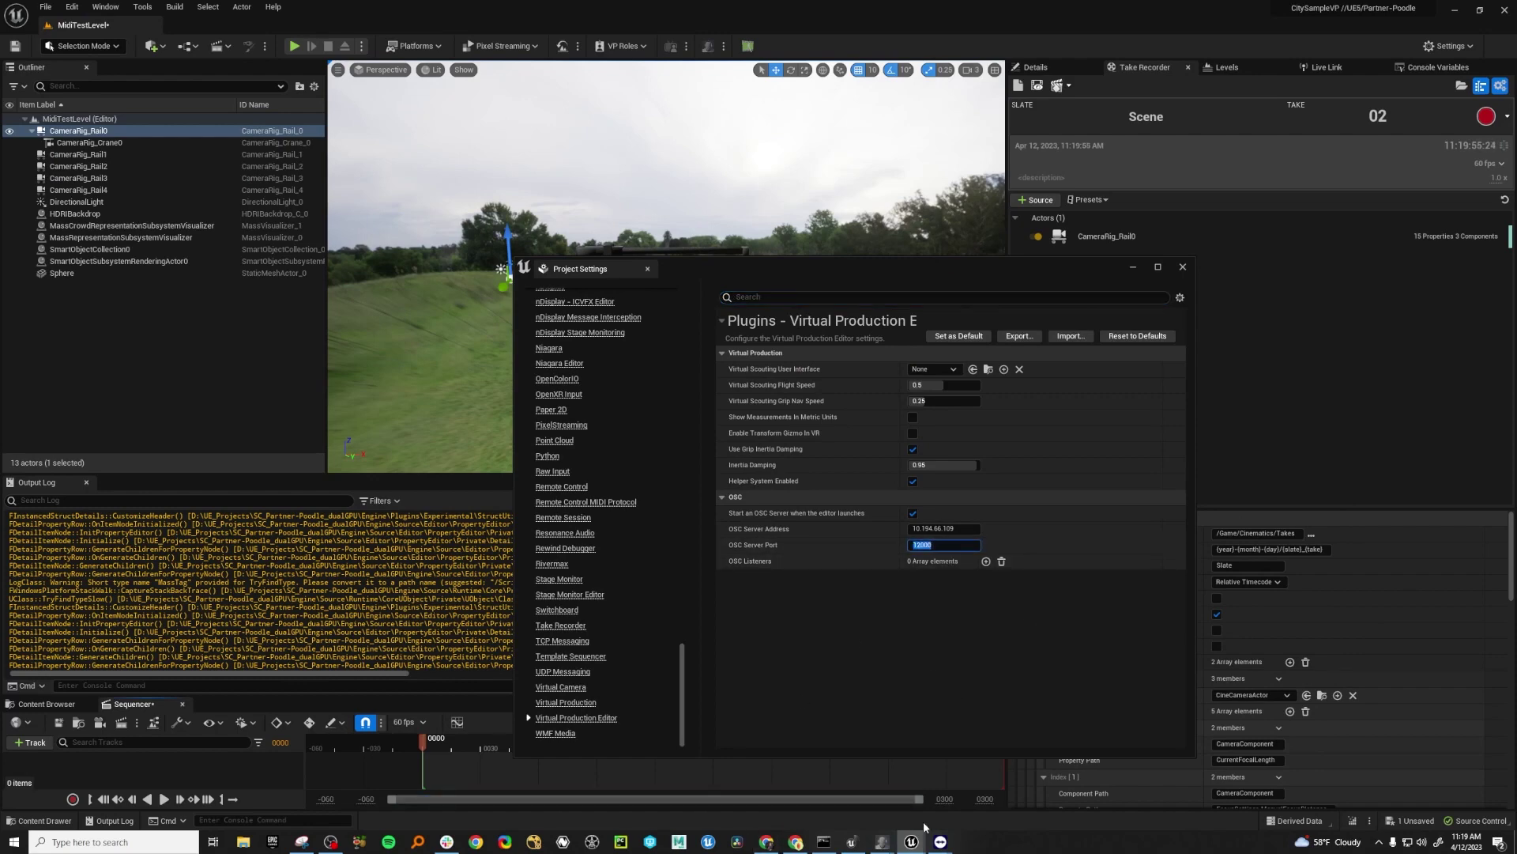
# Confirm Switchboard's OSC Client Port 12000 matches, then select the editor's OSC Server Address
pyautogui.moveTo(882, 841)
pyautogui.click(946, 783)
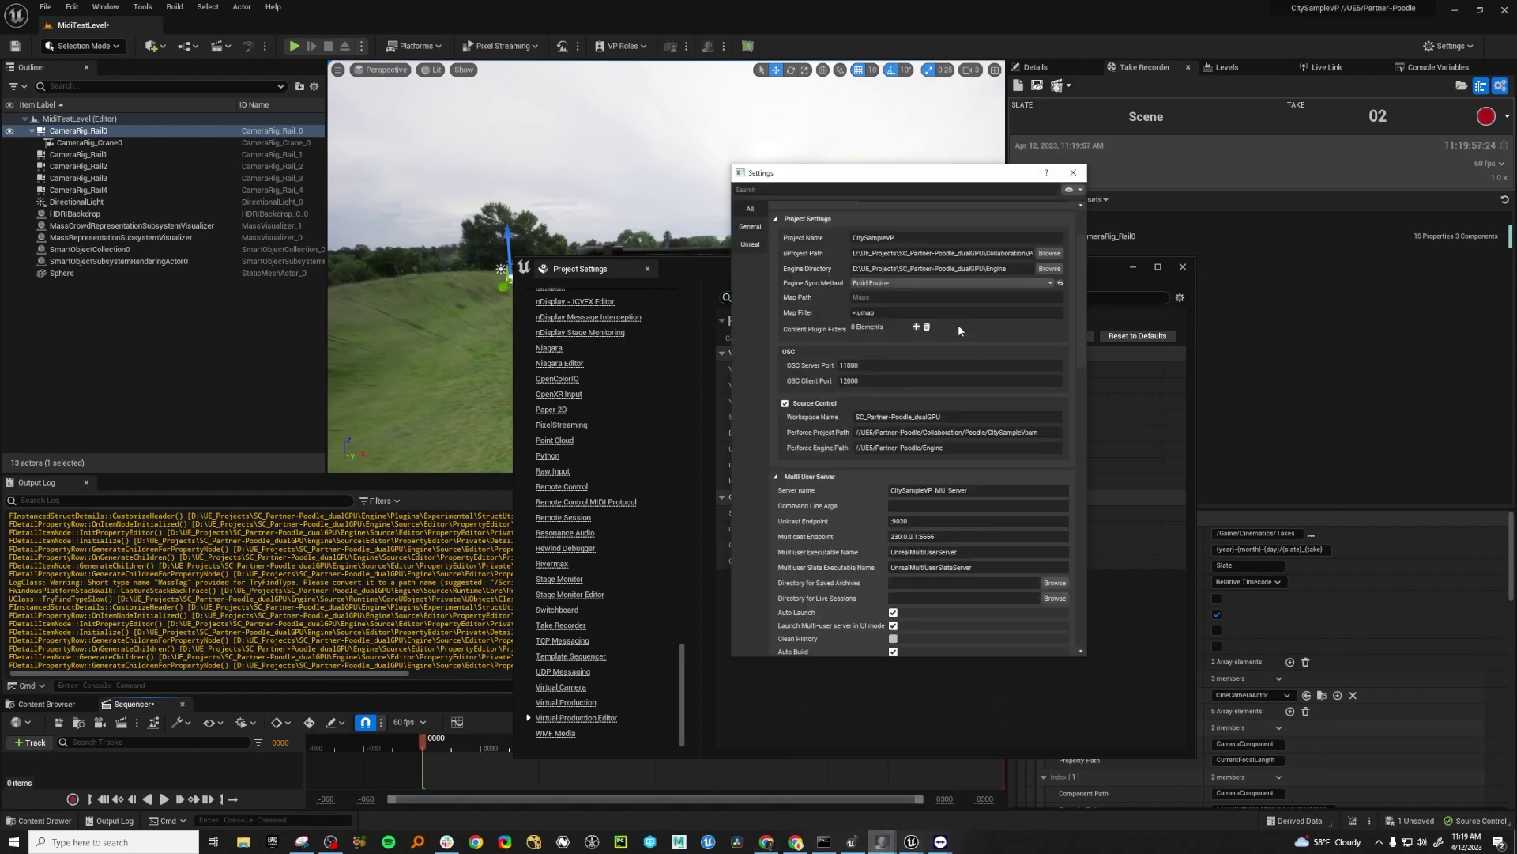
pyautogui.moveTo(885, 174); pyautogui.dragTo(1160, 194)
pyautogui.click(1123, 401)
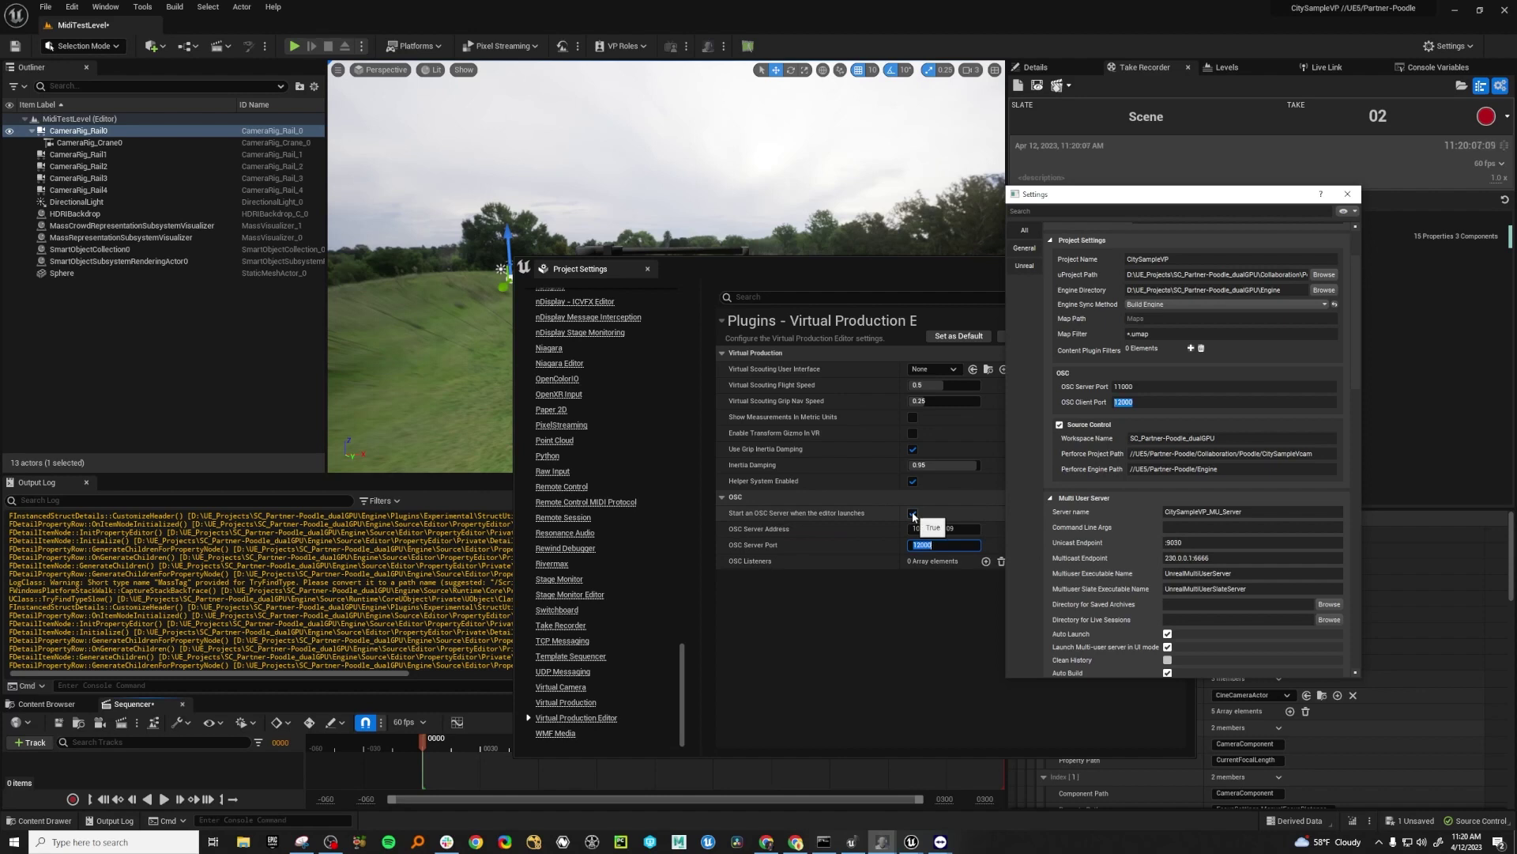
pyautogui.click(947, 529)
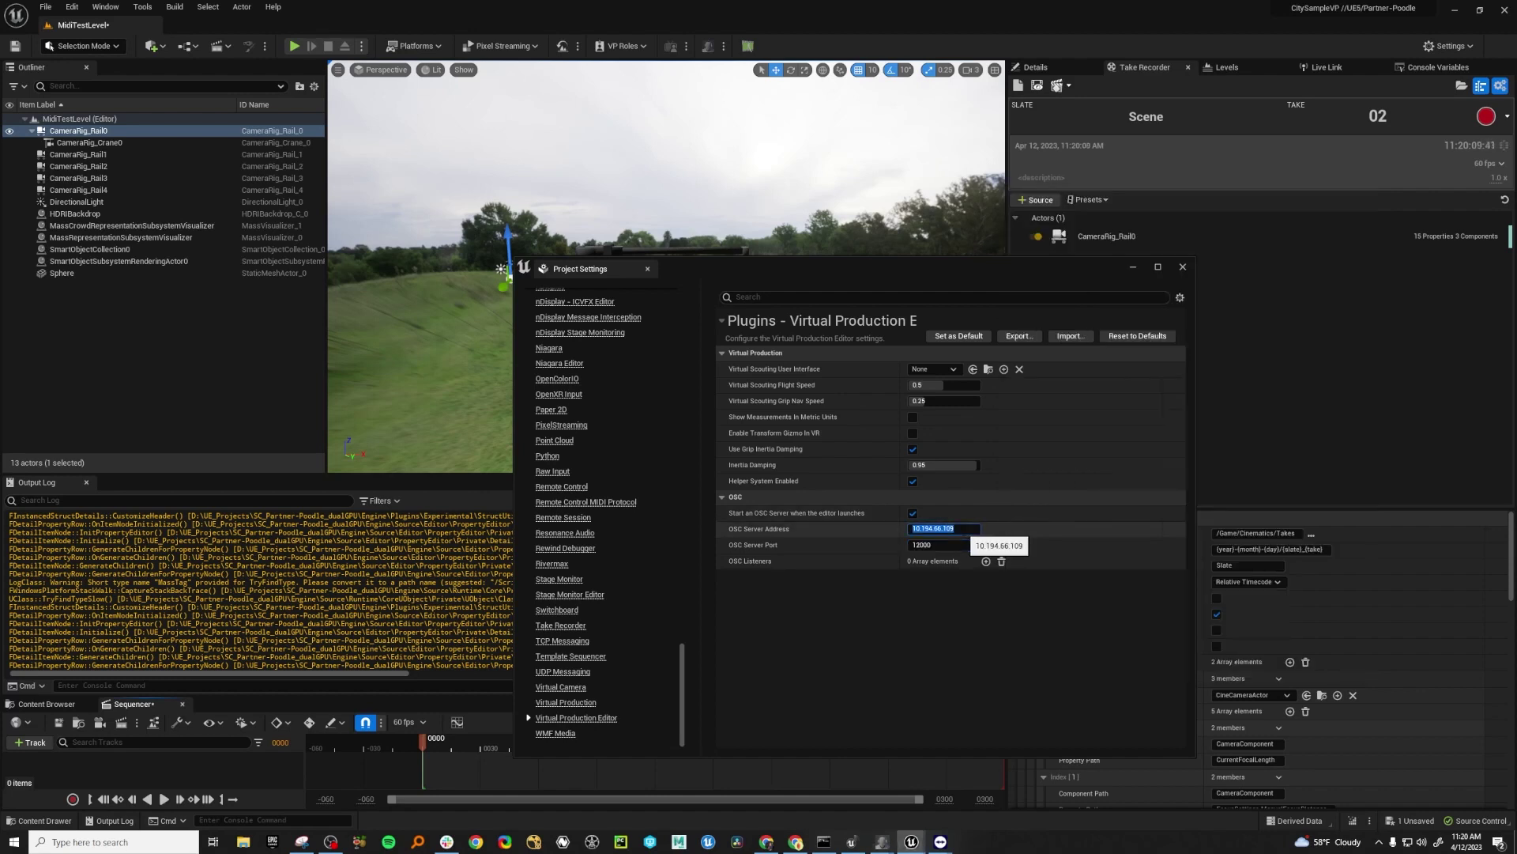
# Recheck the Switchboard documentation in Chrome, then minimize it
pyautogui.click(766, 841)
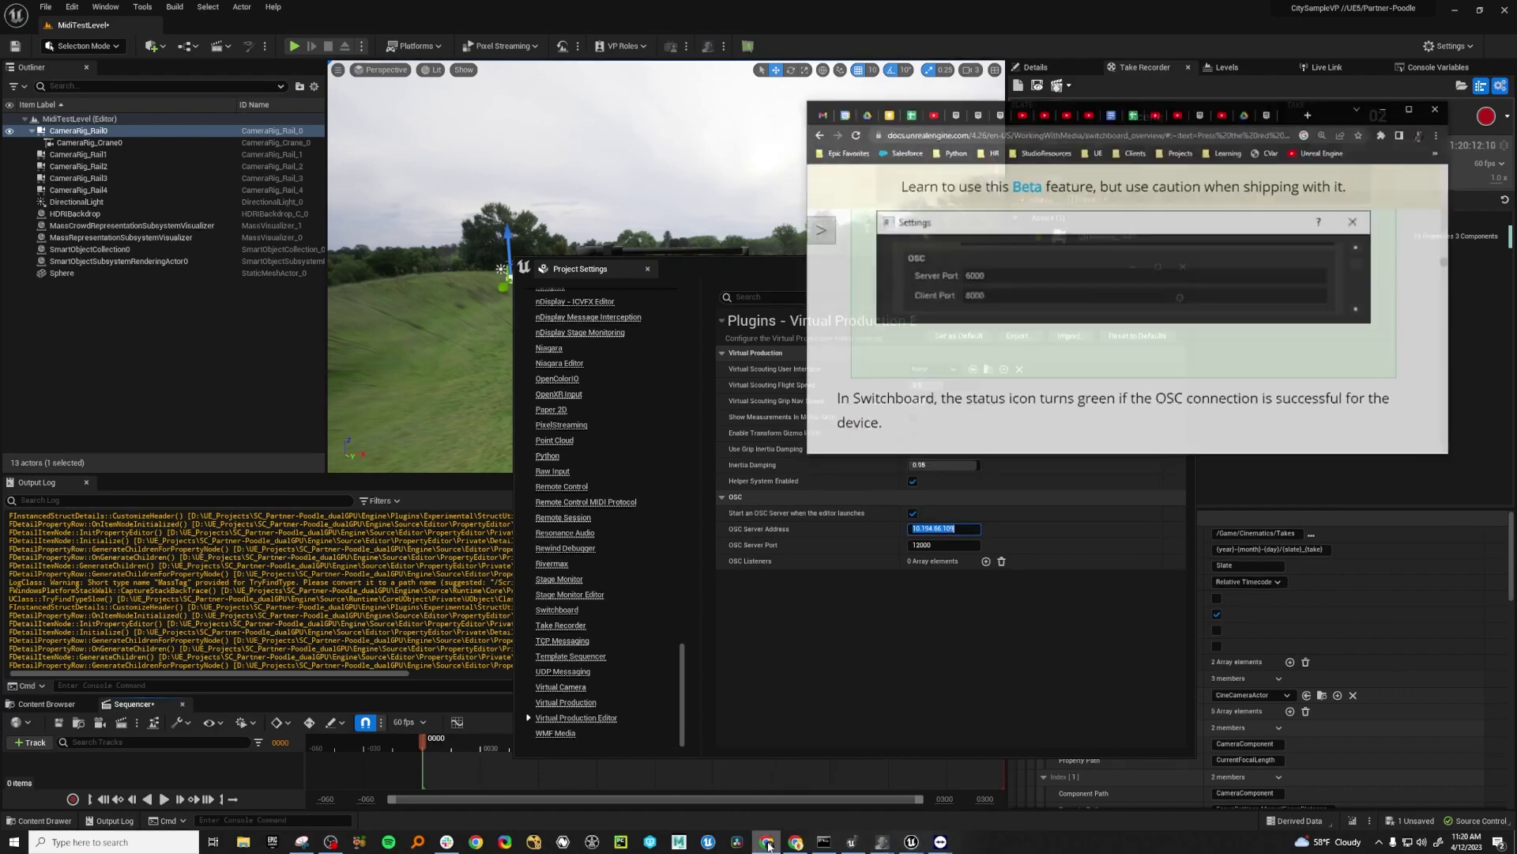
pyautogui.scroll(3, 1121, 197)
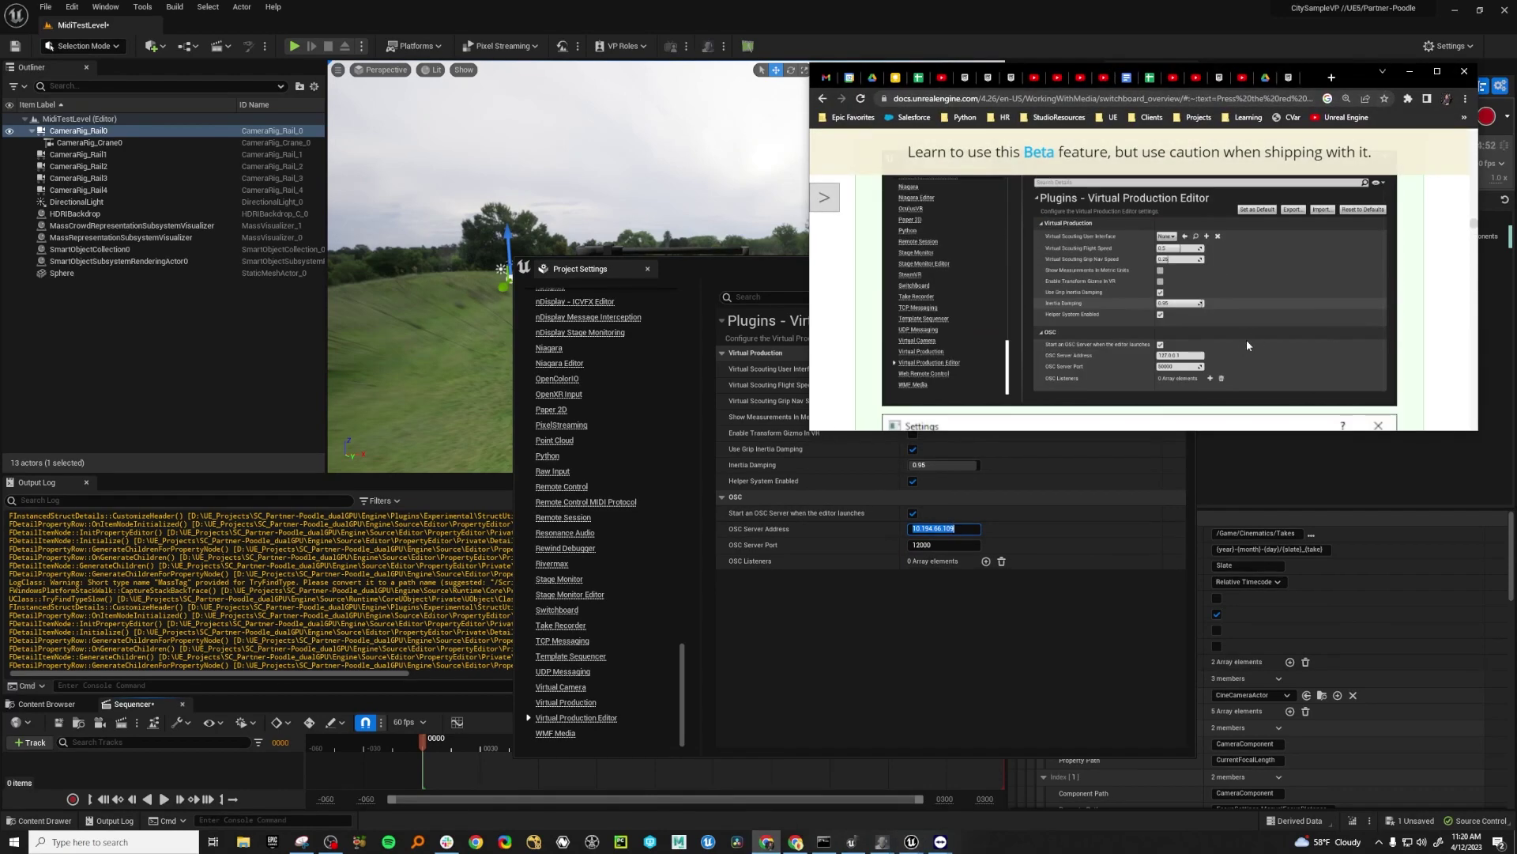
pyautogui.click(1410, 71)
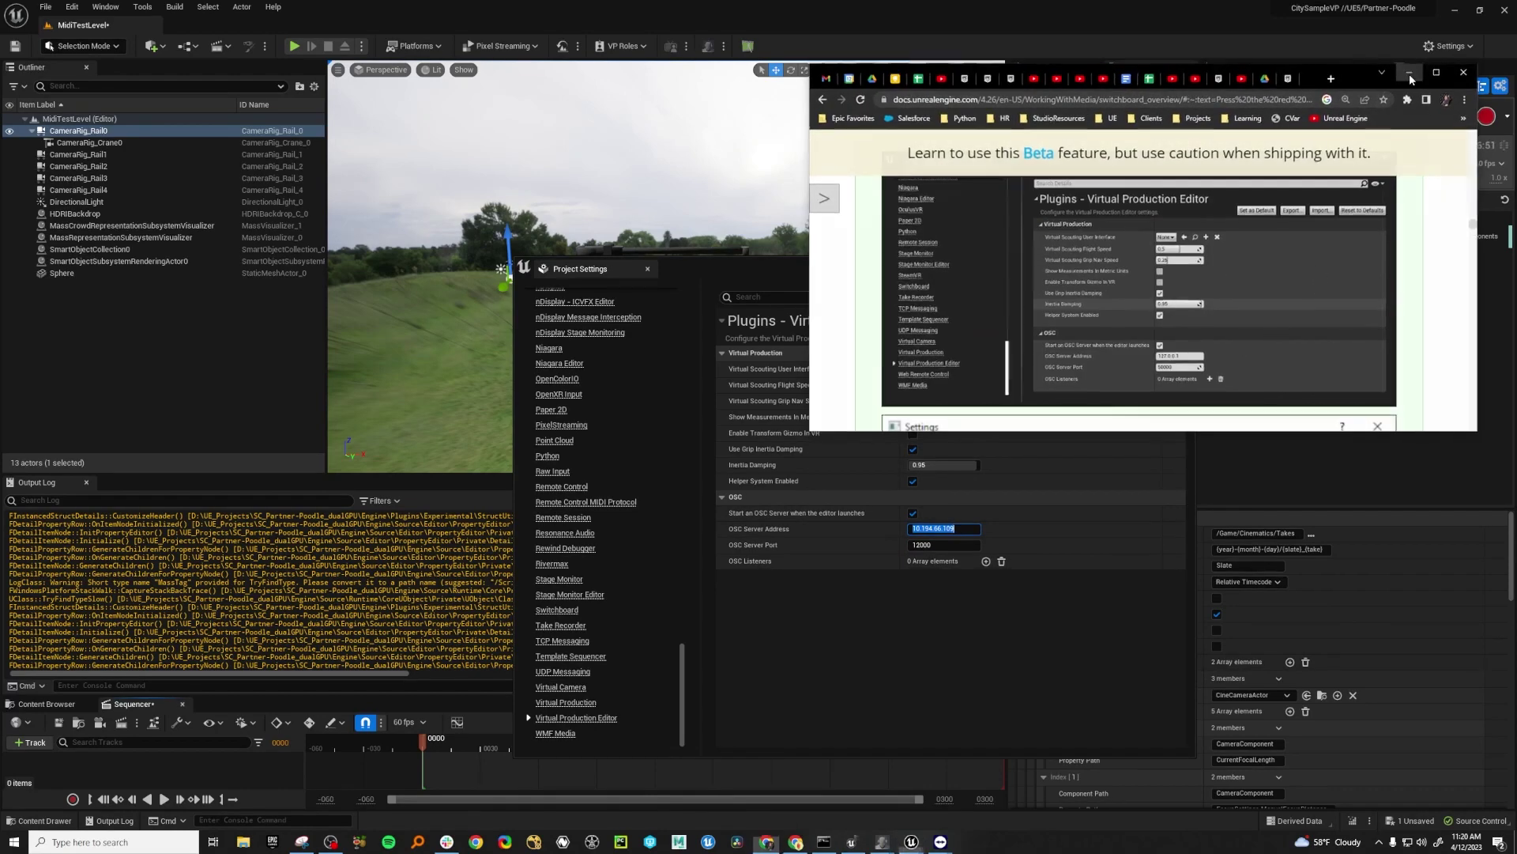
# Select the full OSC Server Address 10.194.66.109 and minimize Project Settings
pyautogui.click(965, 529)
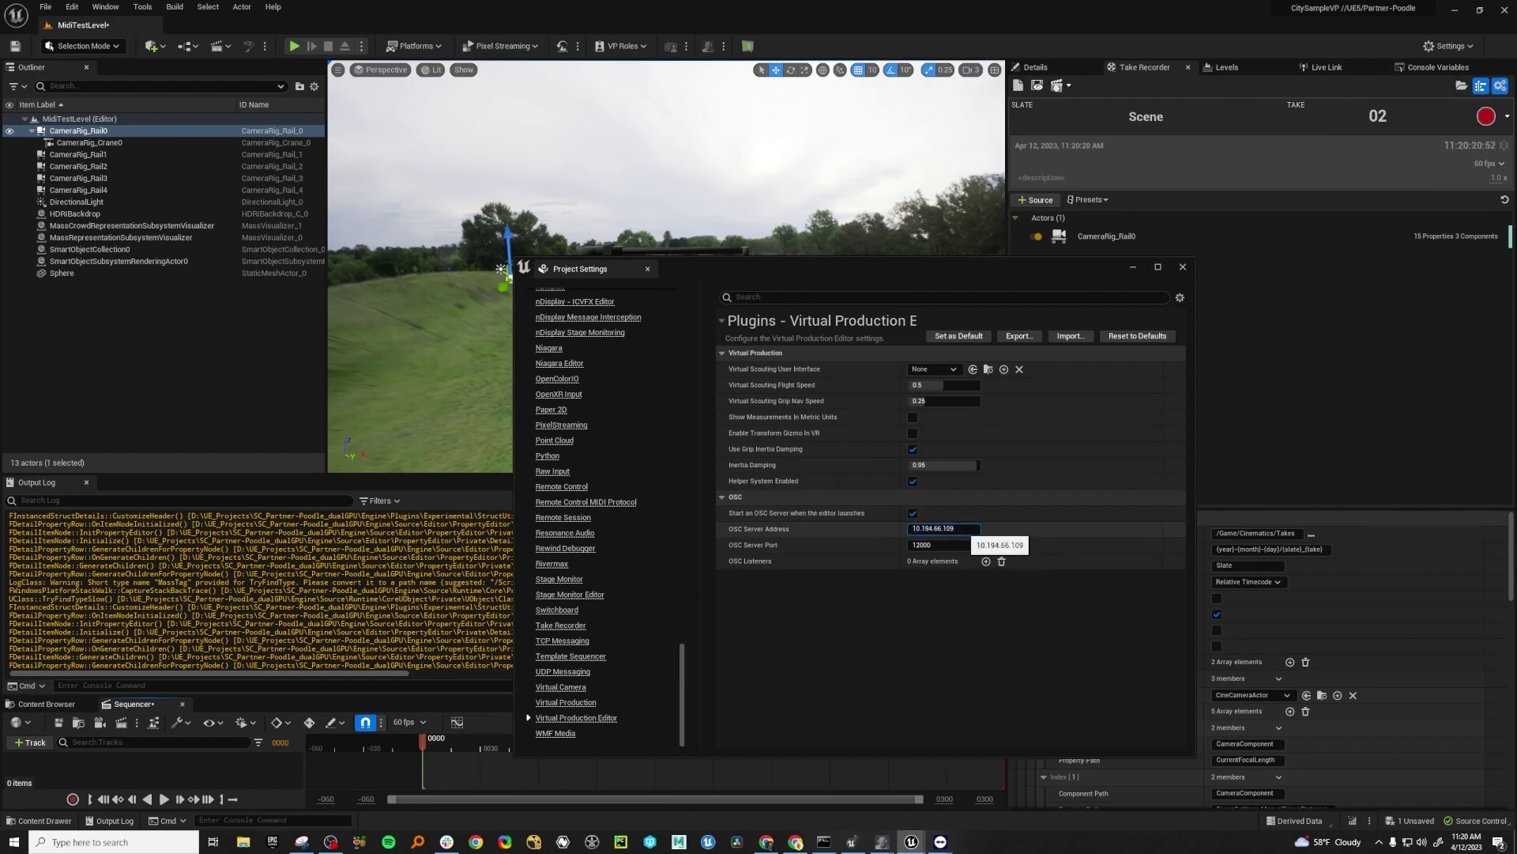
pyautogui.hotkey('ctrl', 'a')
pyautogui.click(1133, 268)
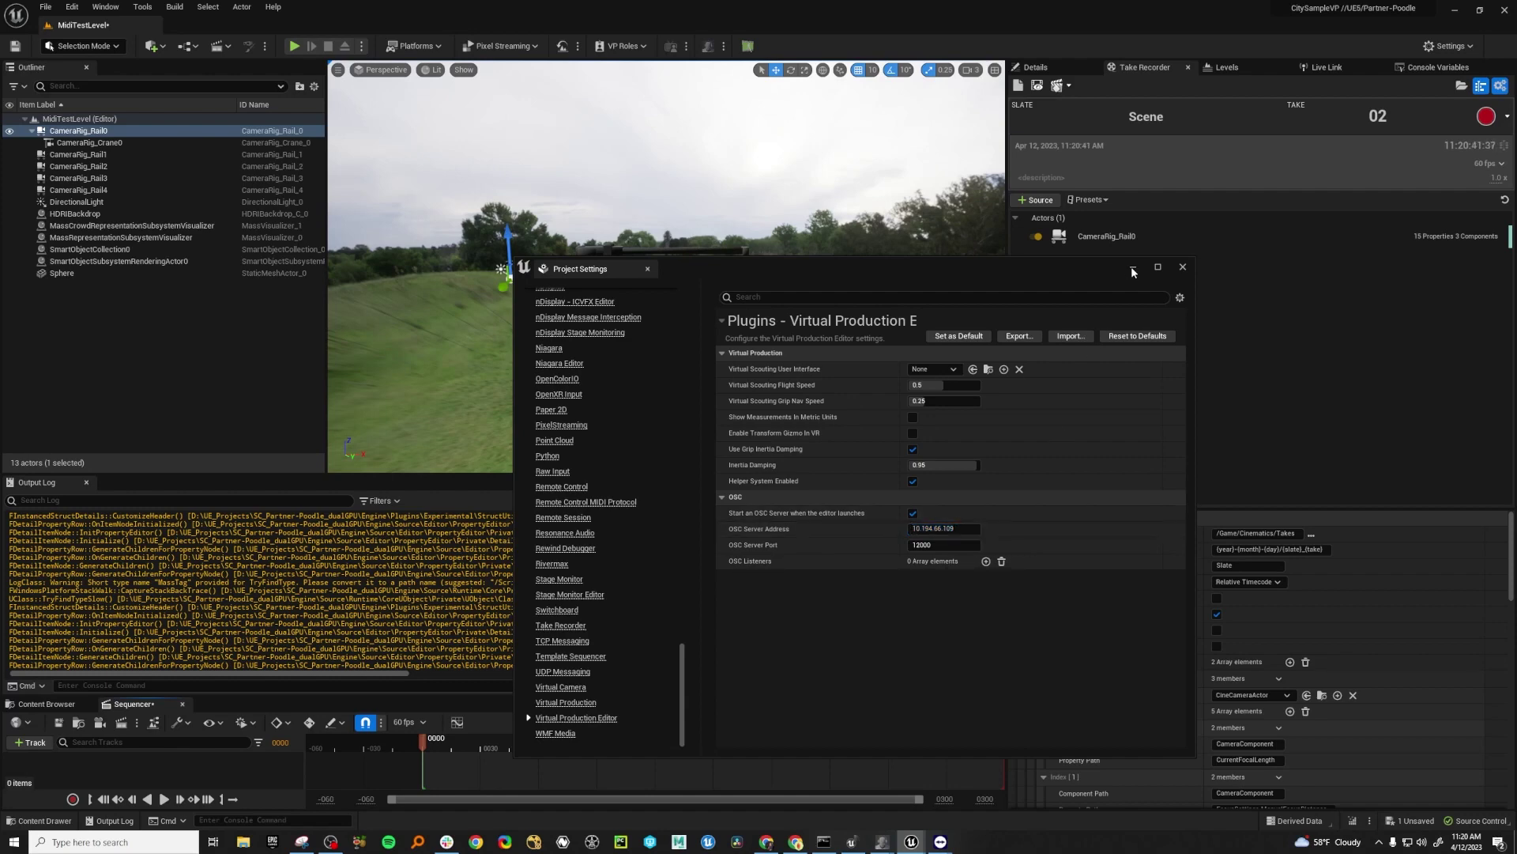
# Restore Switchboard's Settings dialog, then save and close it
pyautogui.moveTo(877, 843)
pyautogui.click(879, 787)
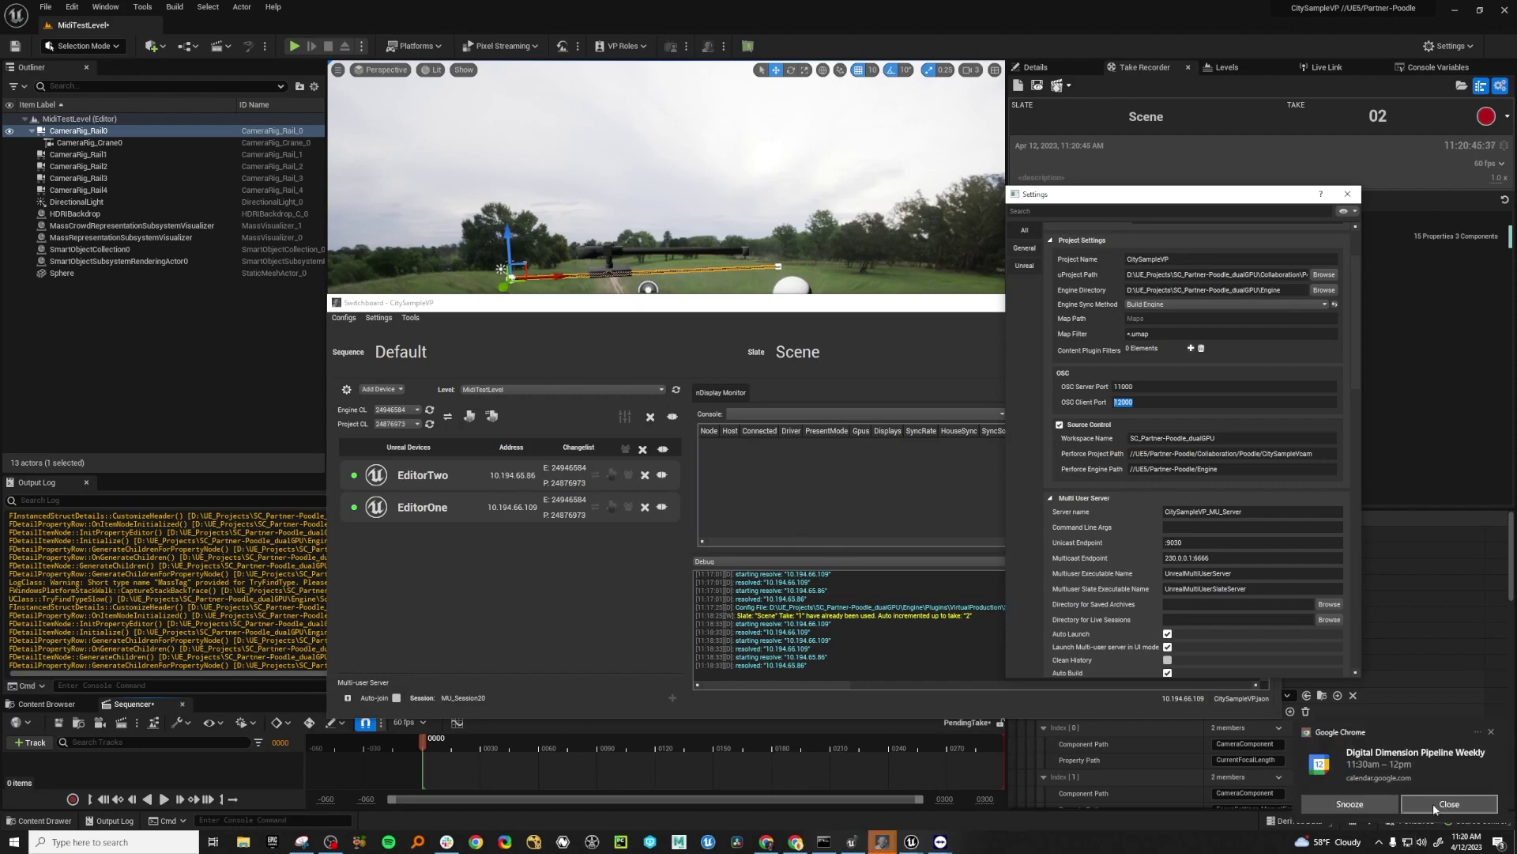
pyautogui.press('Escape')
# Open the editor's Project Settings on the Plugins > Switchboard page
pyautogui.click(72, 6)
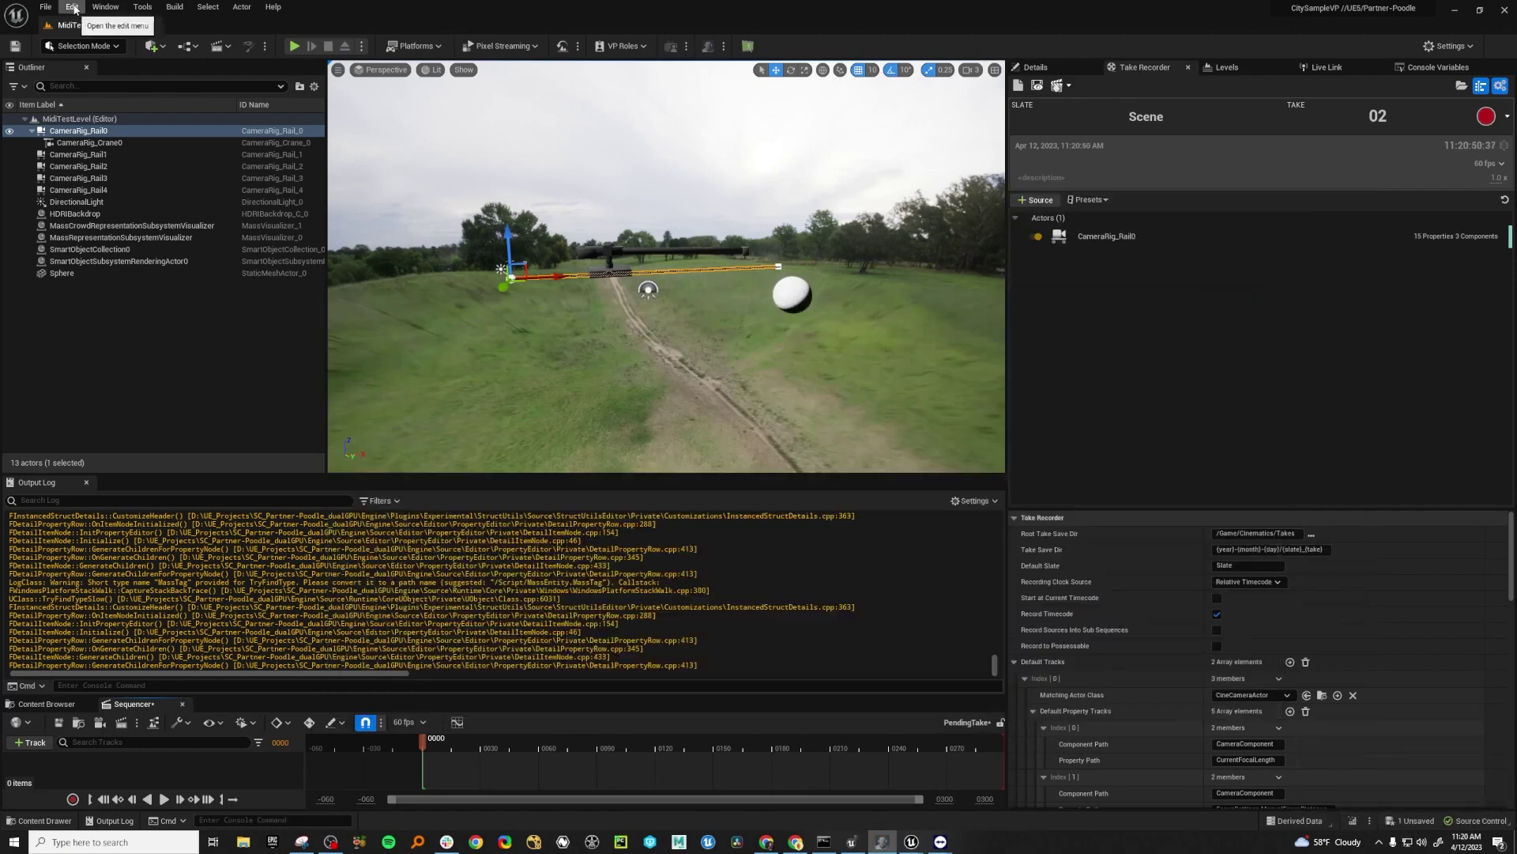
pyautogui.click(86, 183)
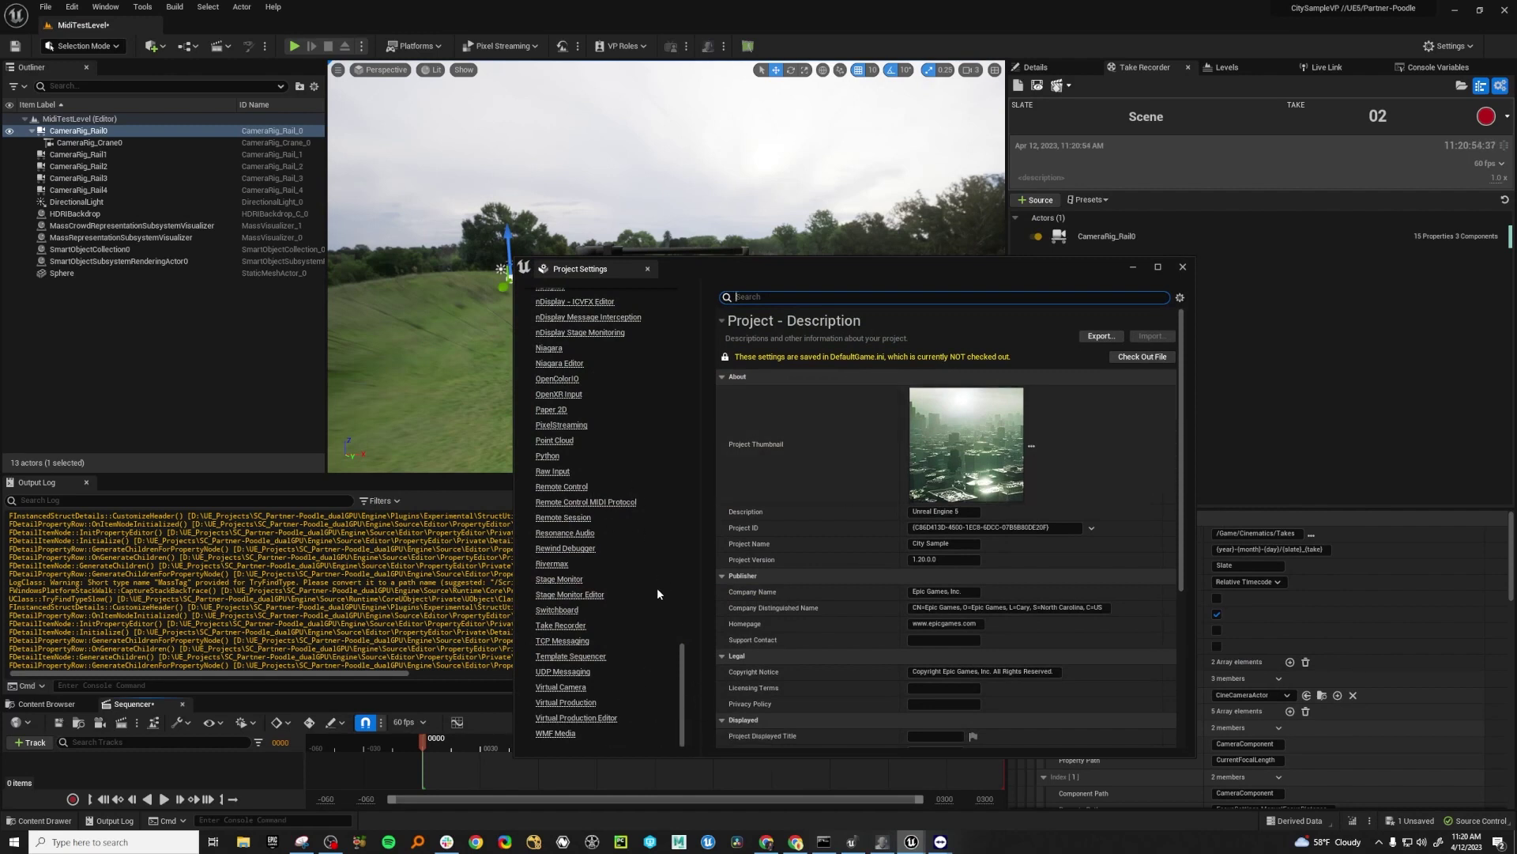
pyautogui.click(558, 611)
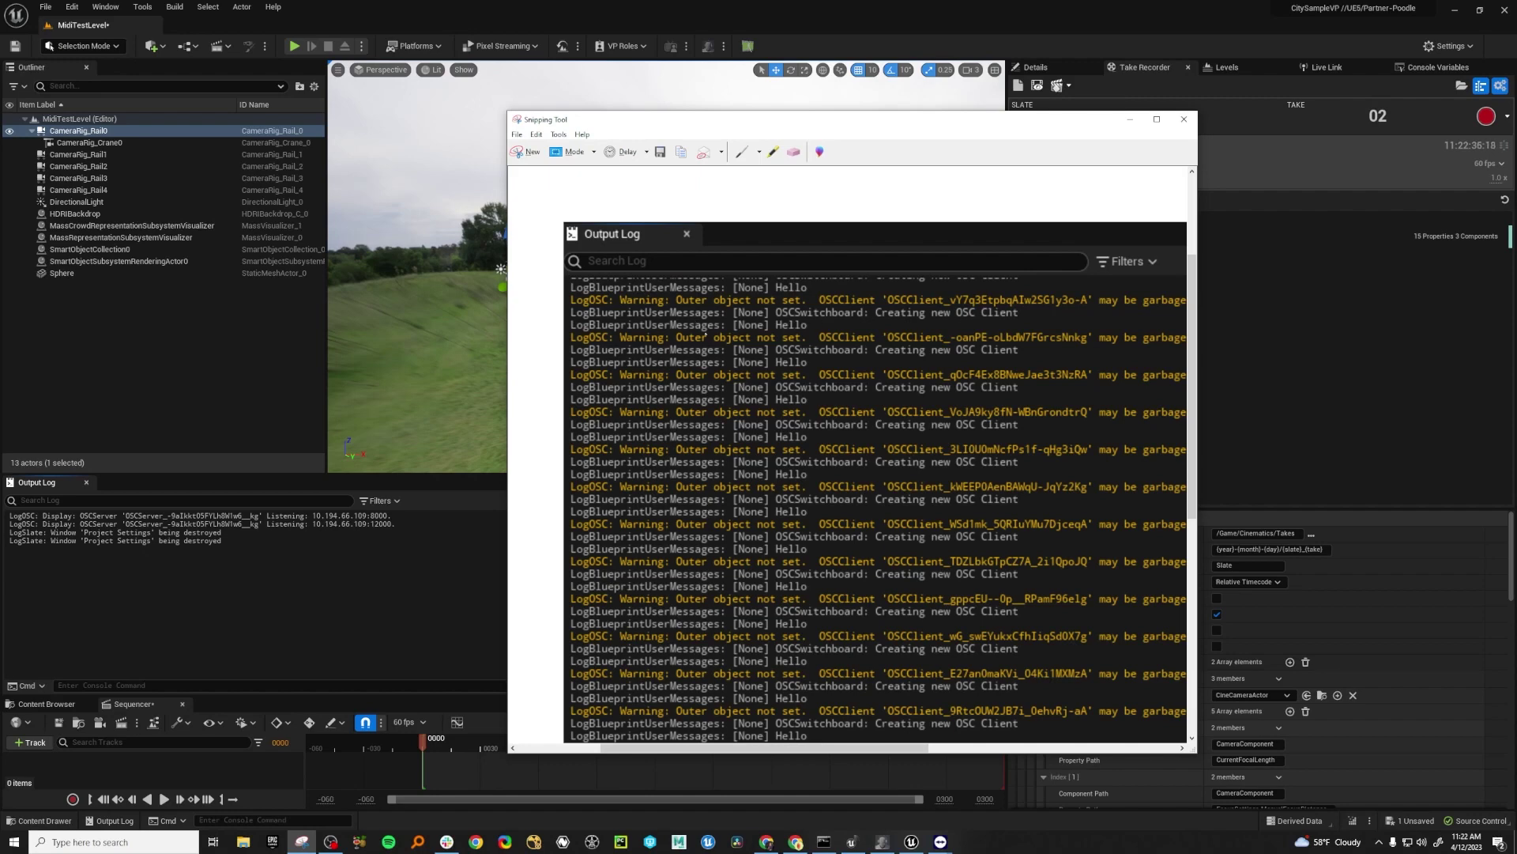
# Reopen Project Settings on the Virtual Production Editor page and edit the OSC Server Port 12000
pyautogui.click(1130, 119)
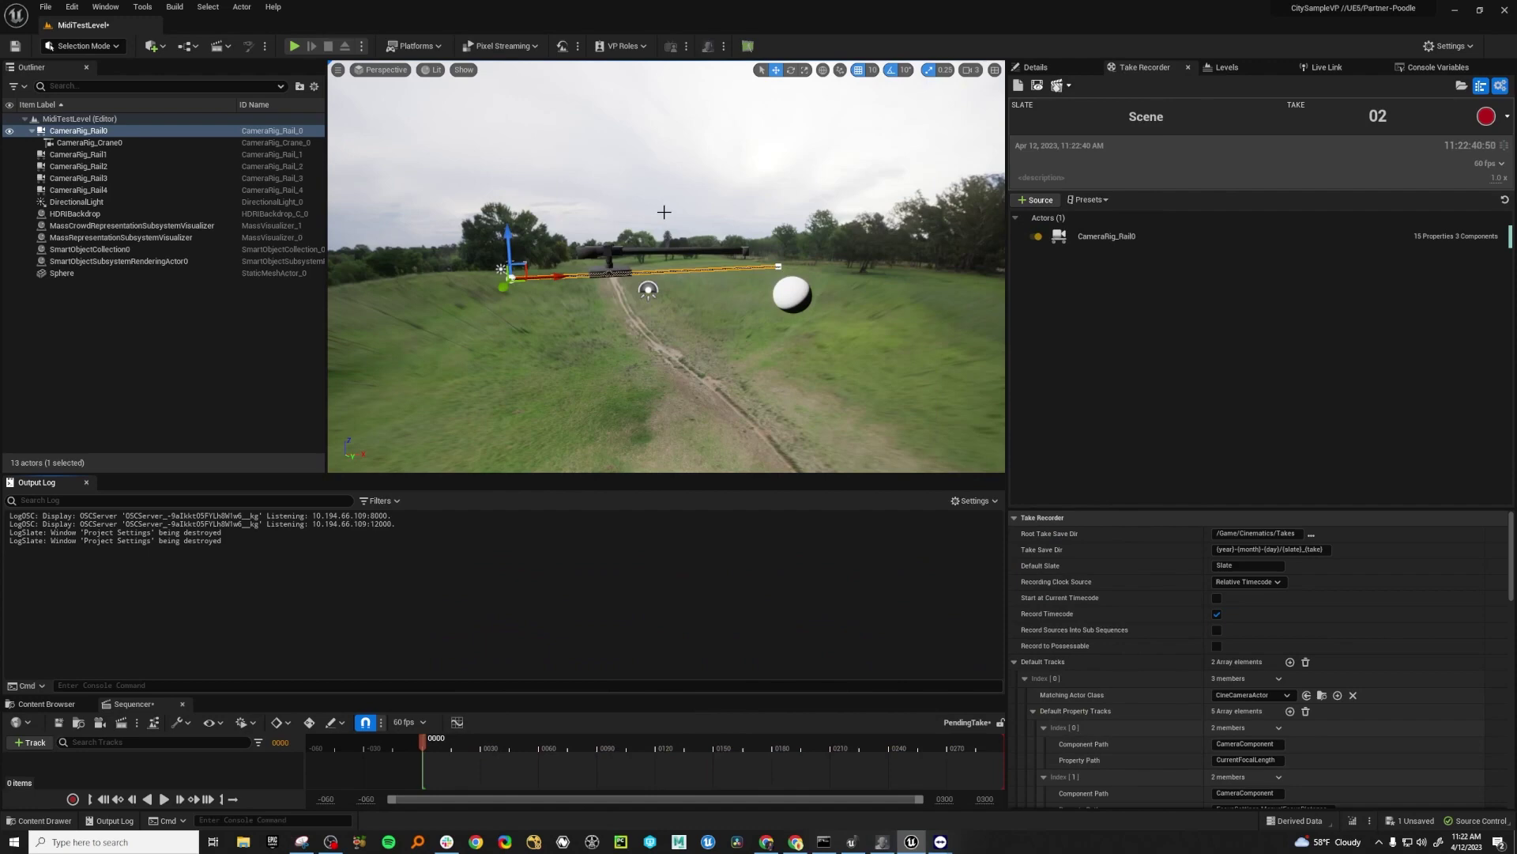
pyautogui.click(73, 8)
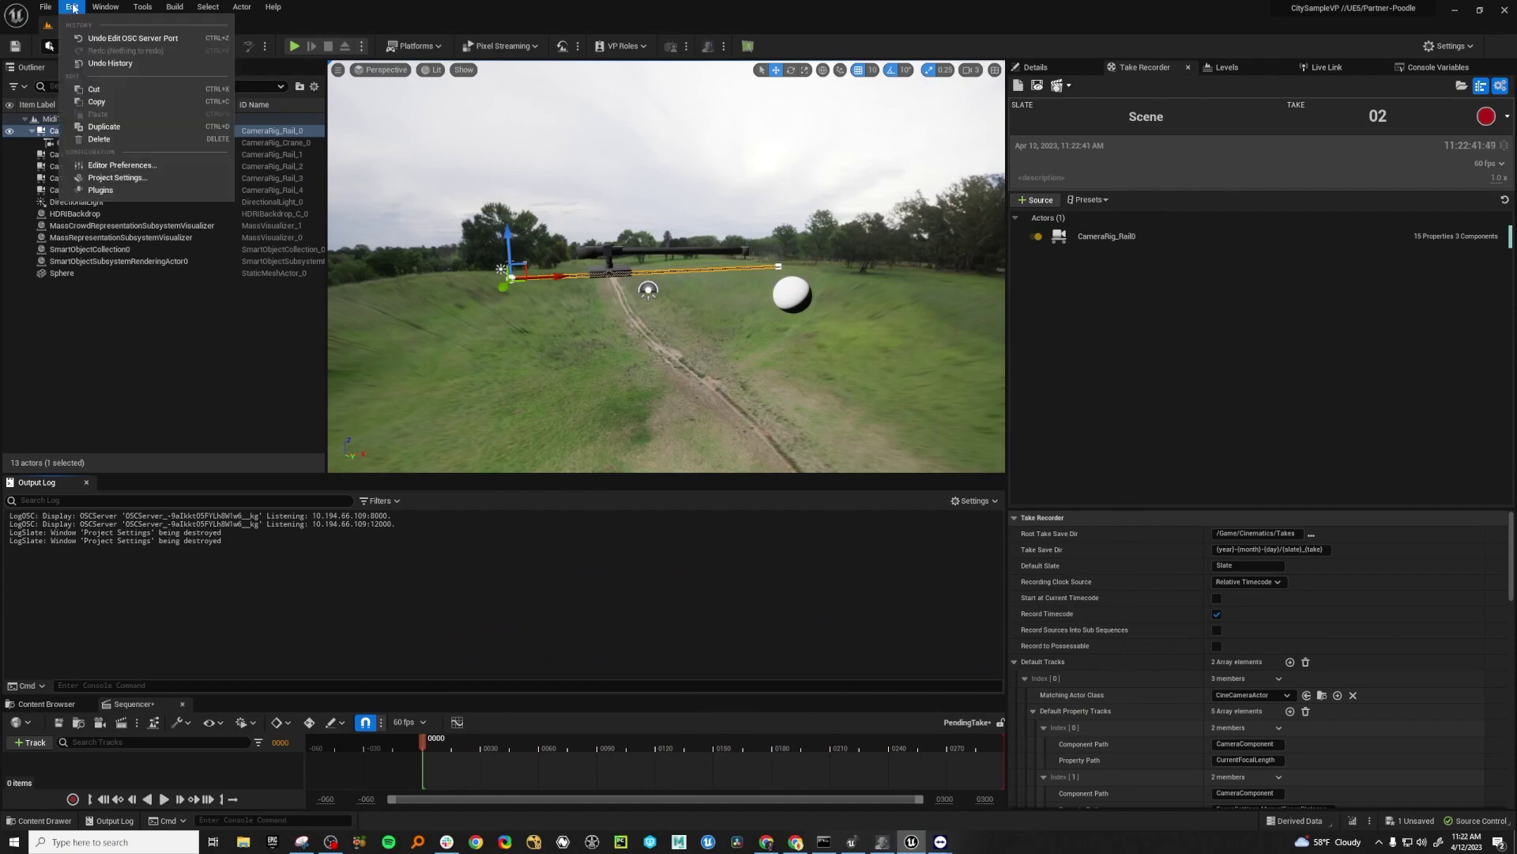
pyautogui.click(117, 177)
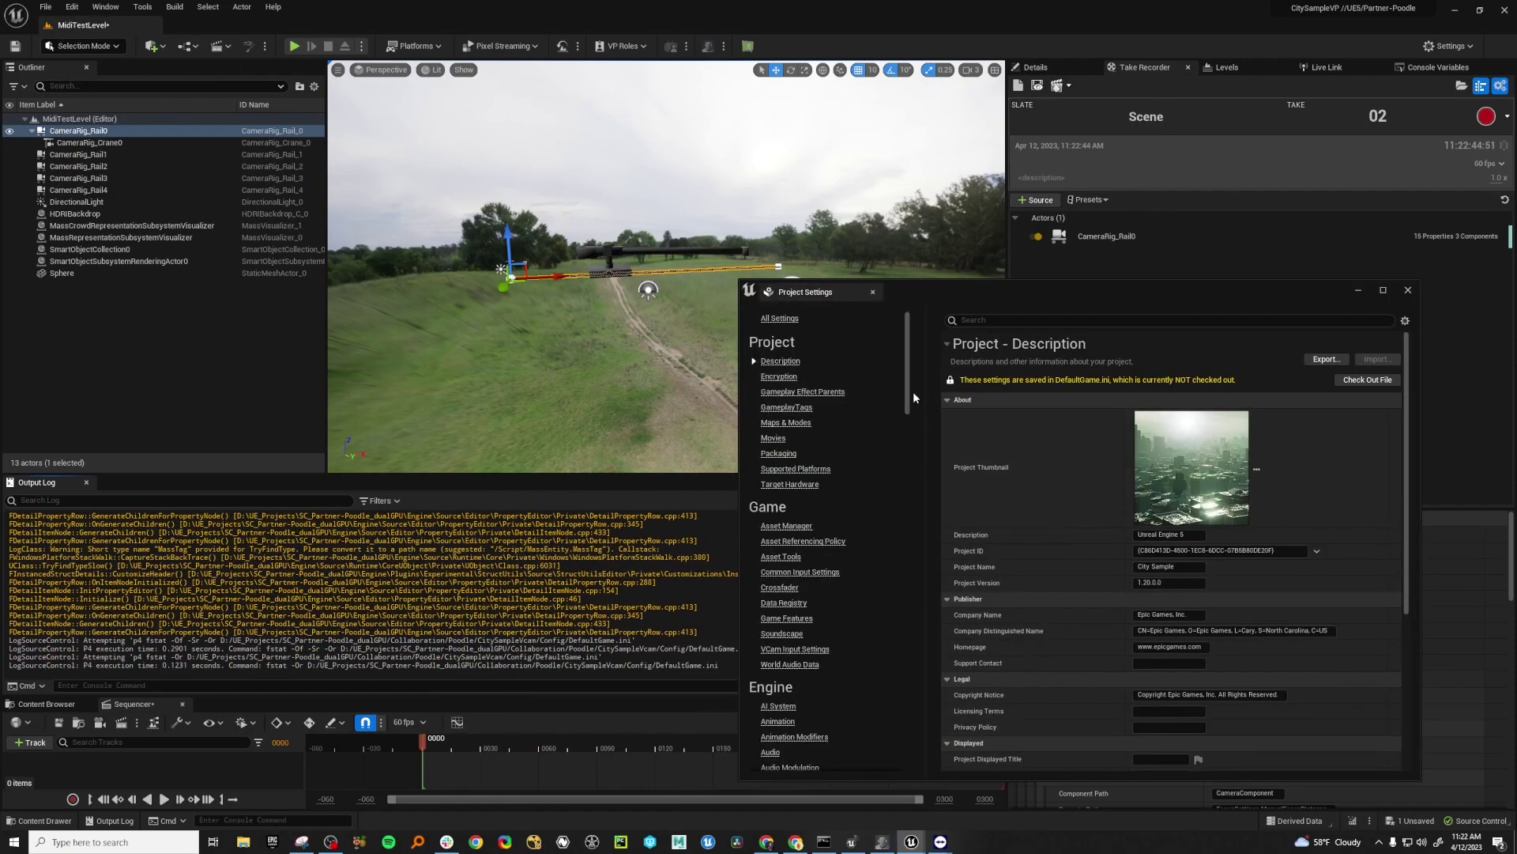
pyautogui.moveTo(912, 388); pyautogui.dragTo(912, 757)
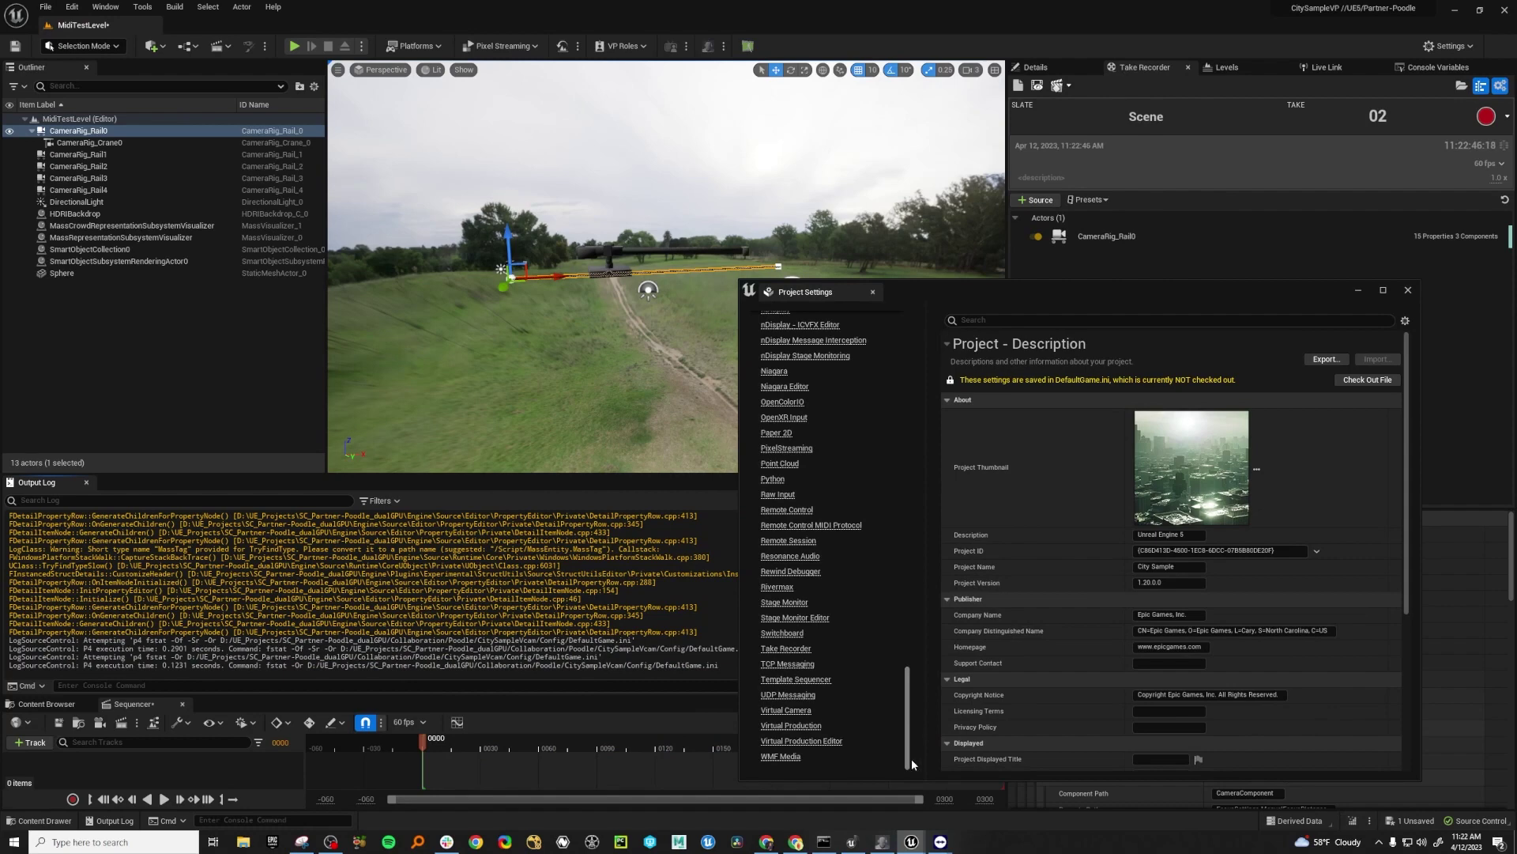
pyautogui.click(829, 742)
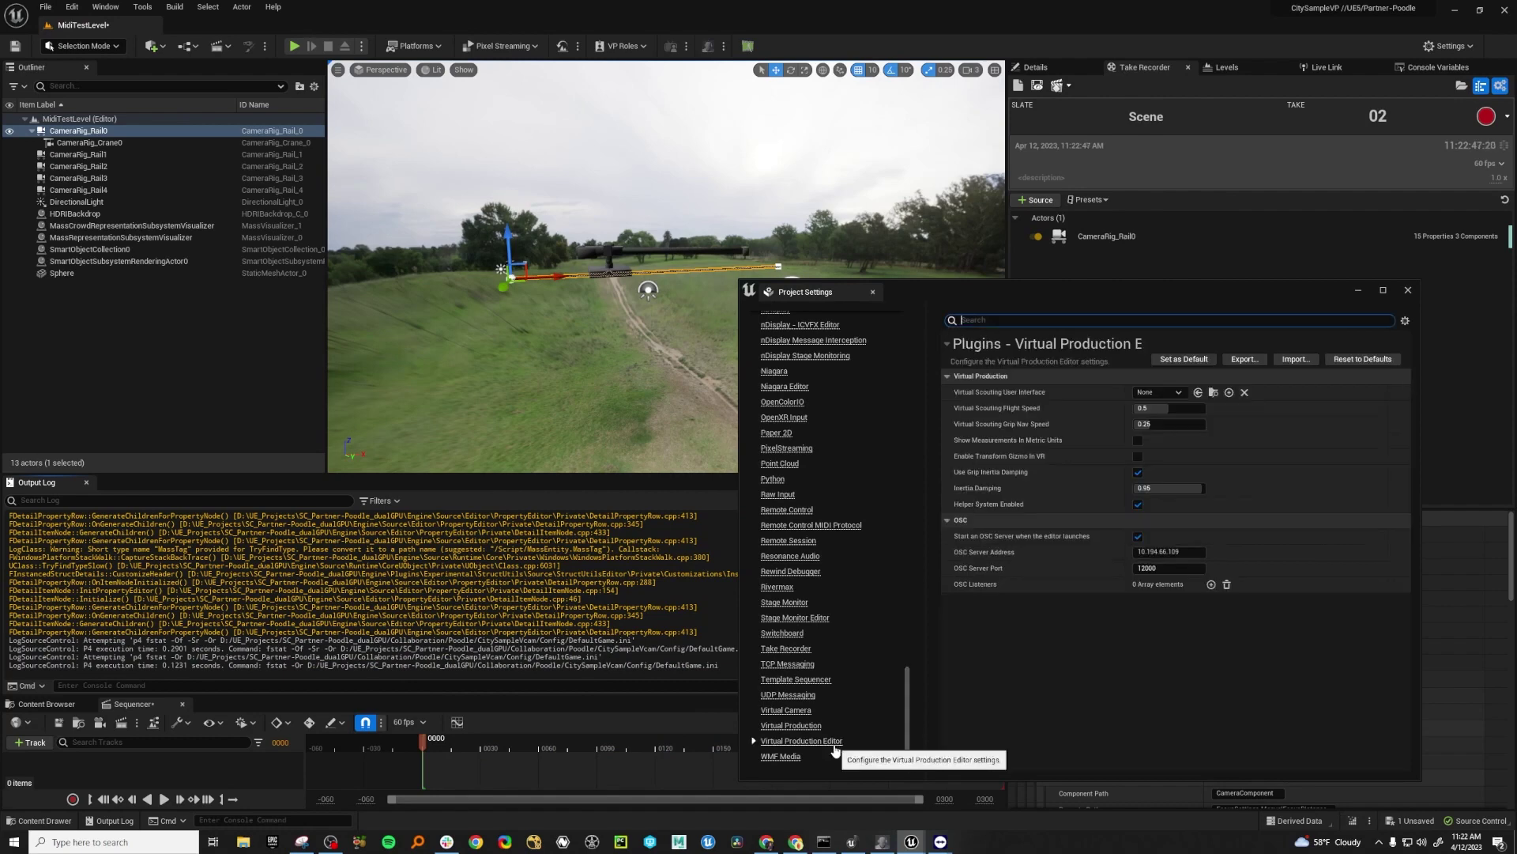
pyautogui.click(1161, 568)
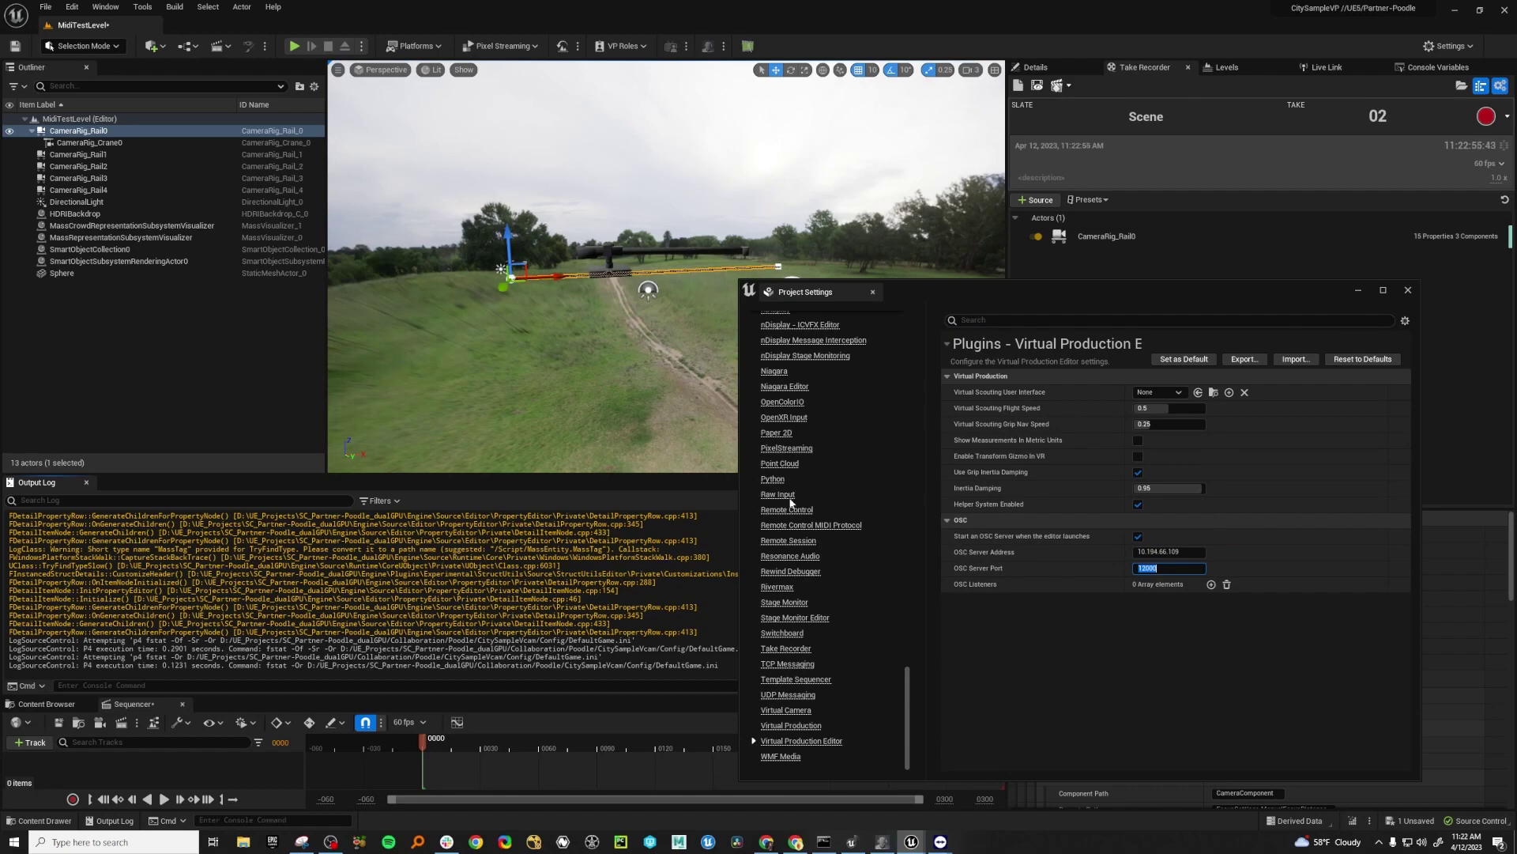
pyautogui.hotkey('ctrl', 'shift', 'Escape')
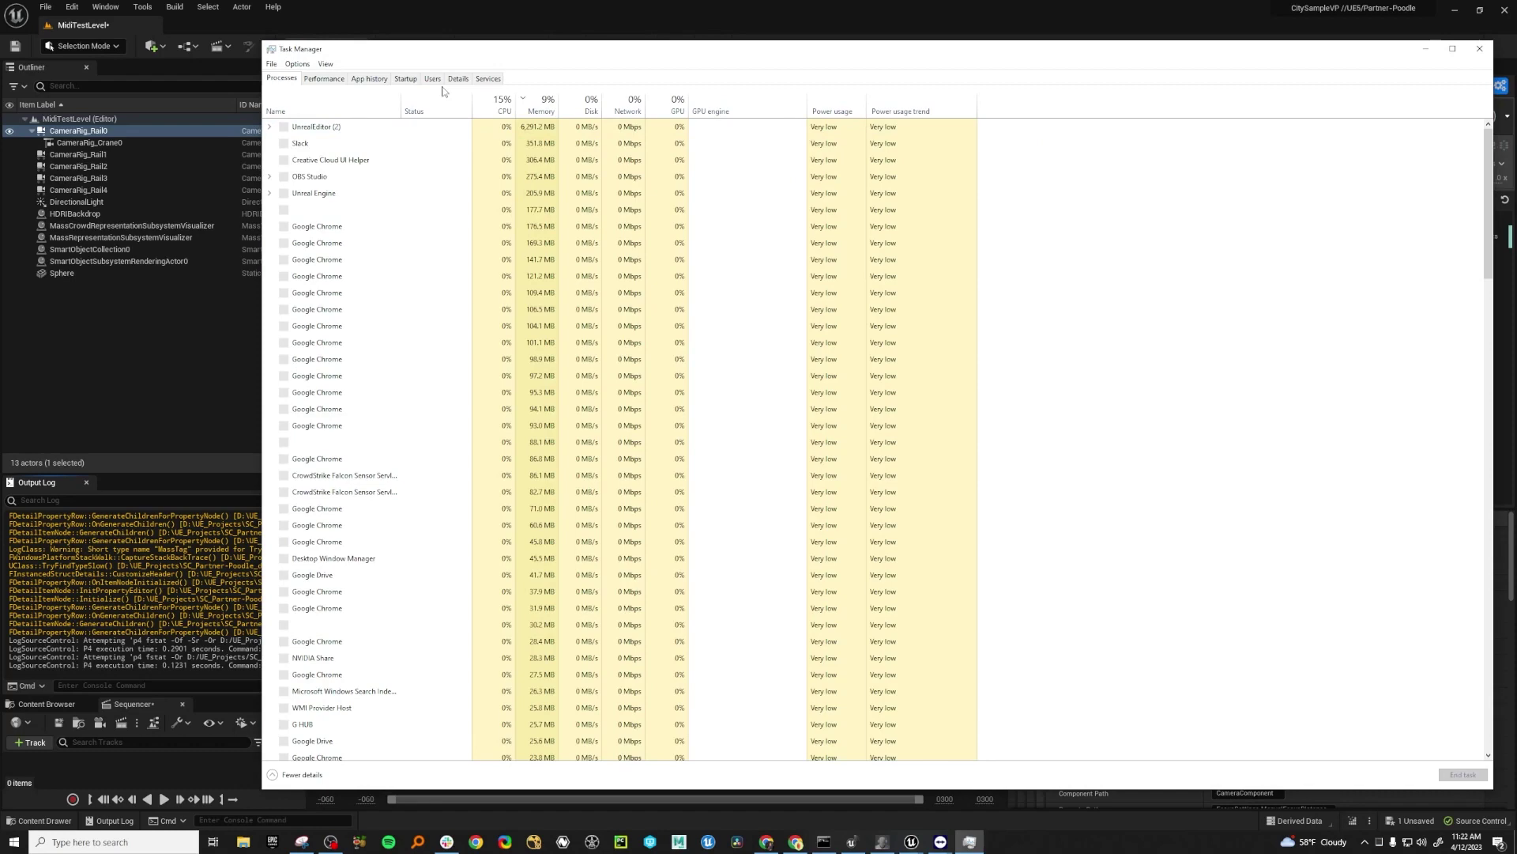
pyautogui.click(458, 78)
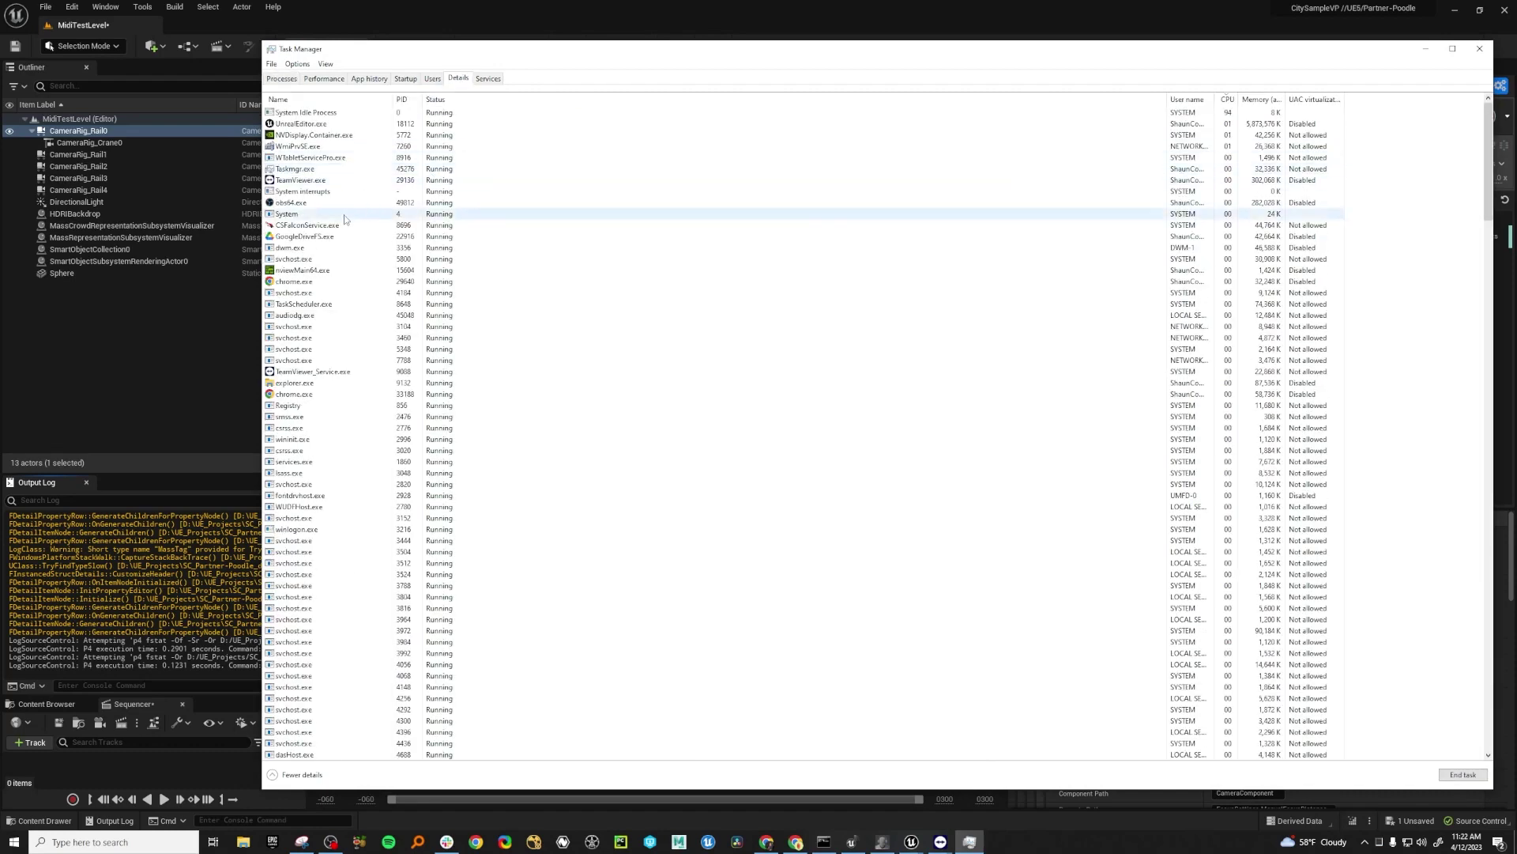
pyautogui.scroll(-14, 344, 386)
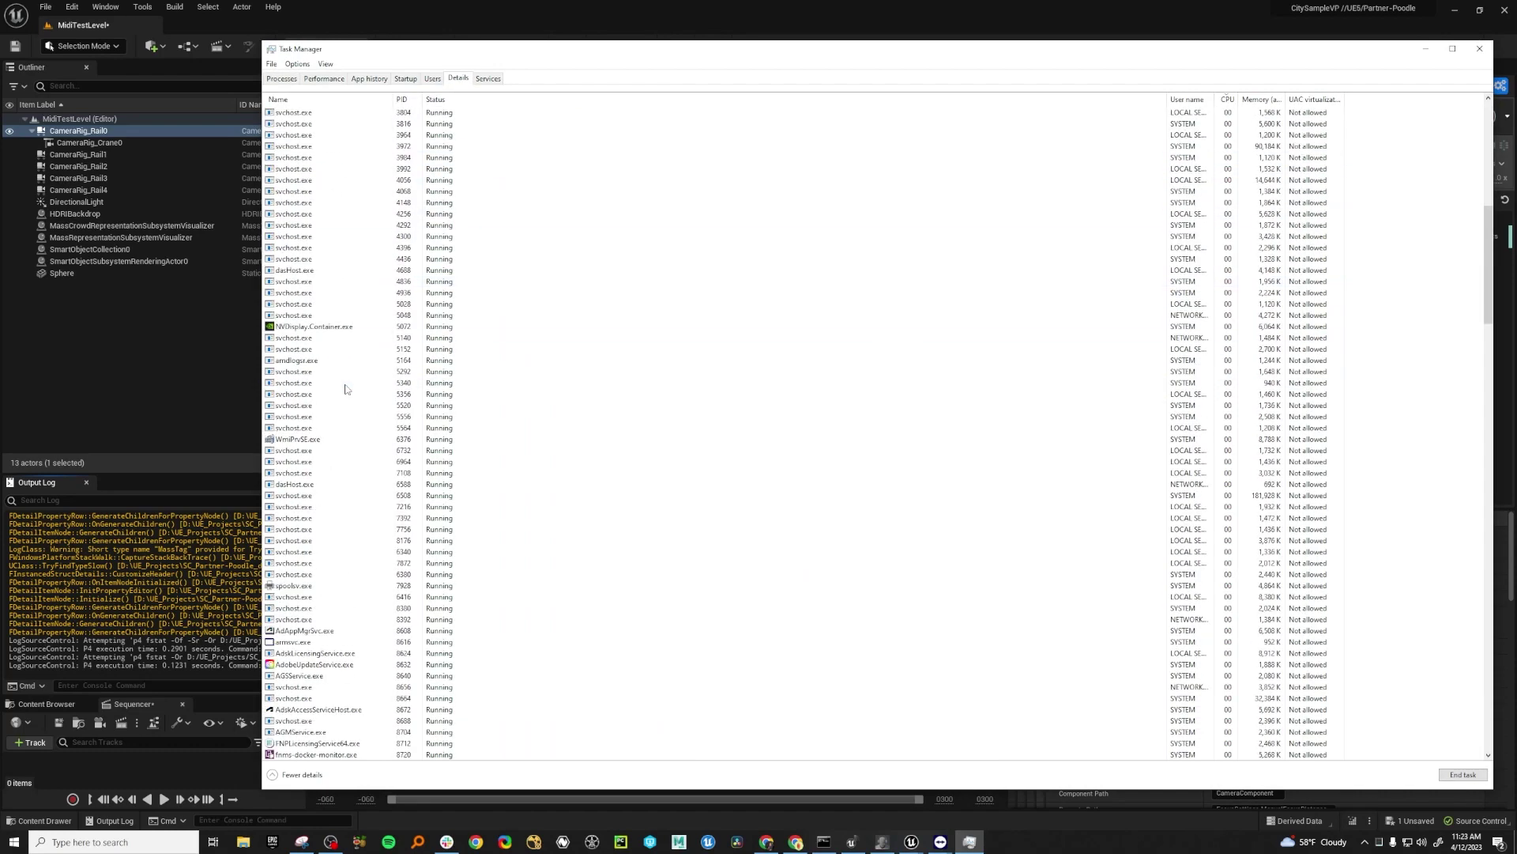
pyautogui.scroll(-13, 346, 389)
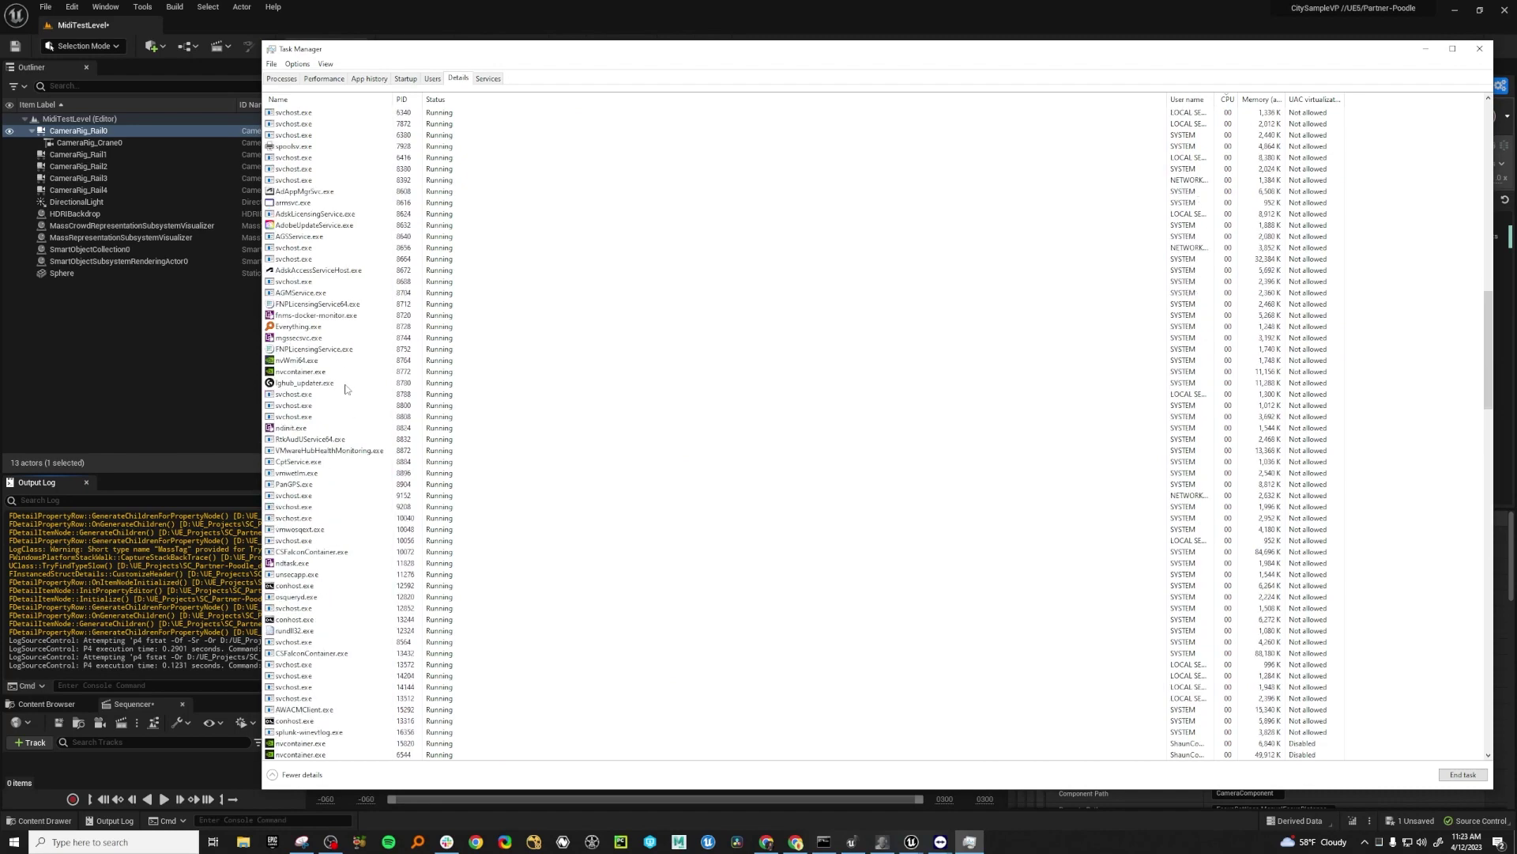
pyautogui.scroll(1, 345, 389)
pyautogui.scroll(5, 345, 389)
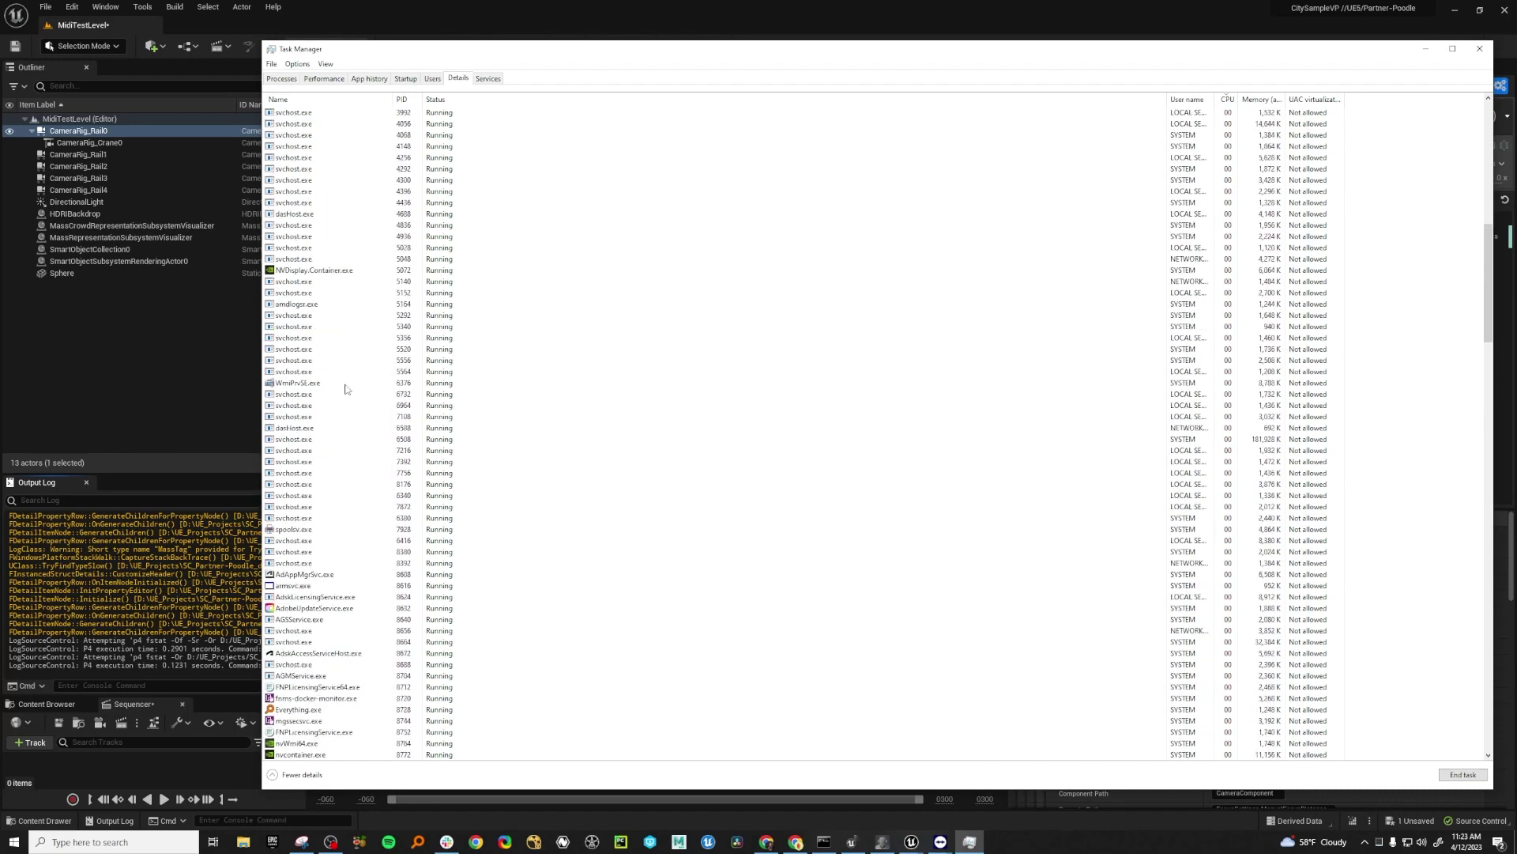
pyautogui.scroll(14, 345, 389)
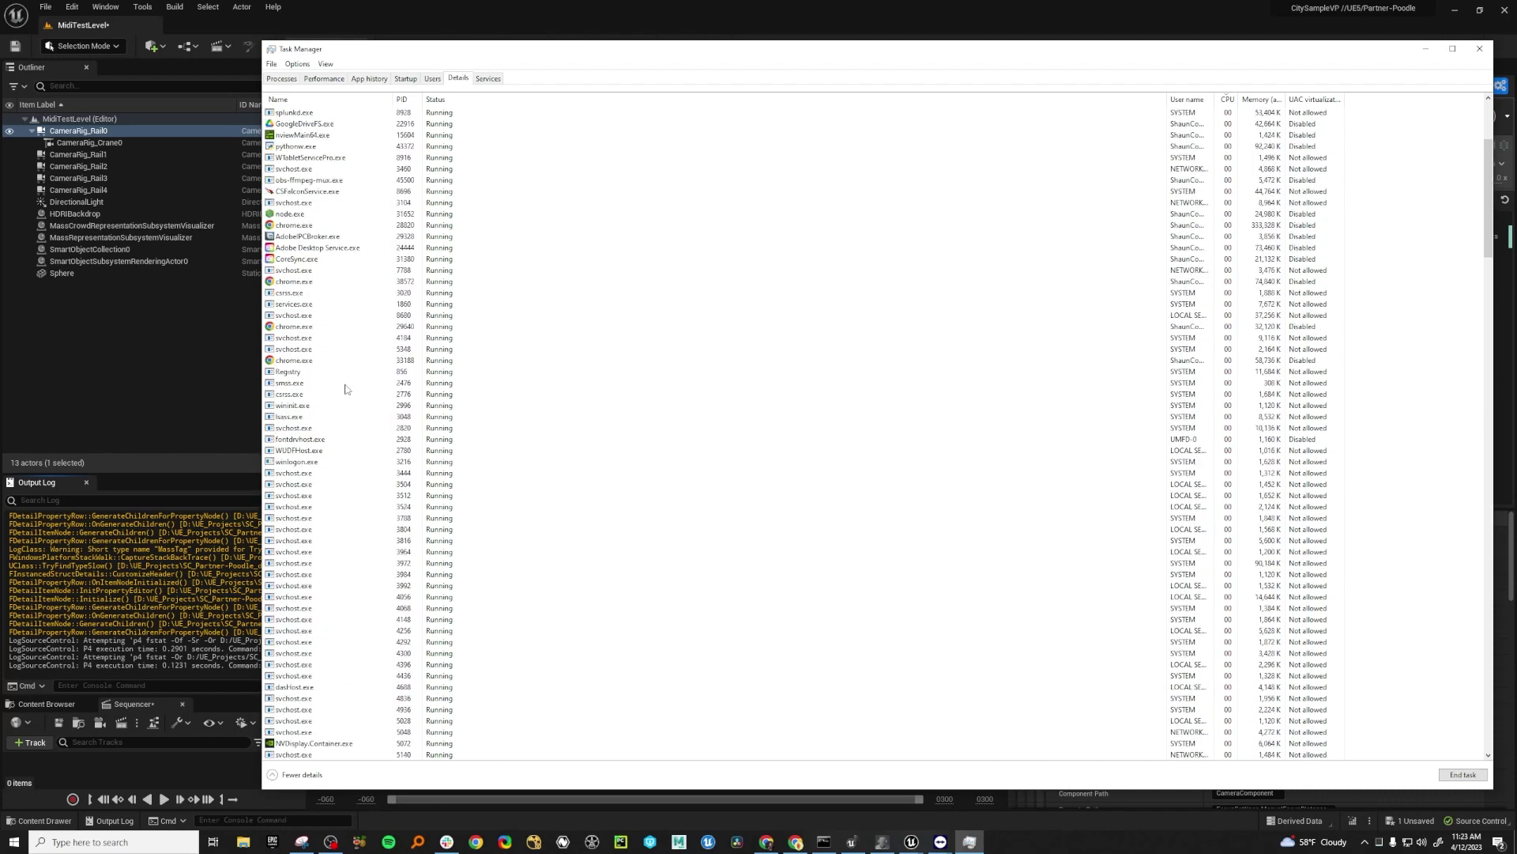
pyautogui.click(1480, 48)
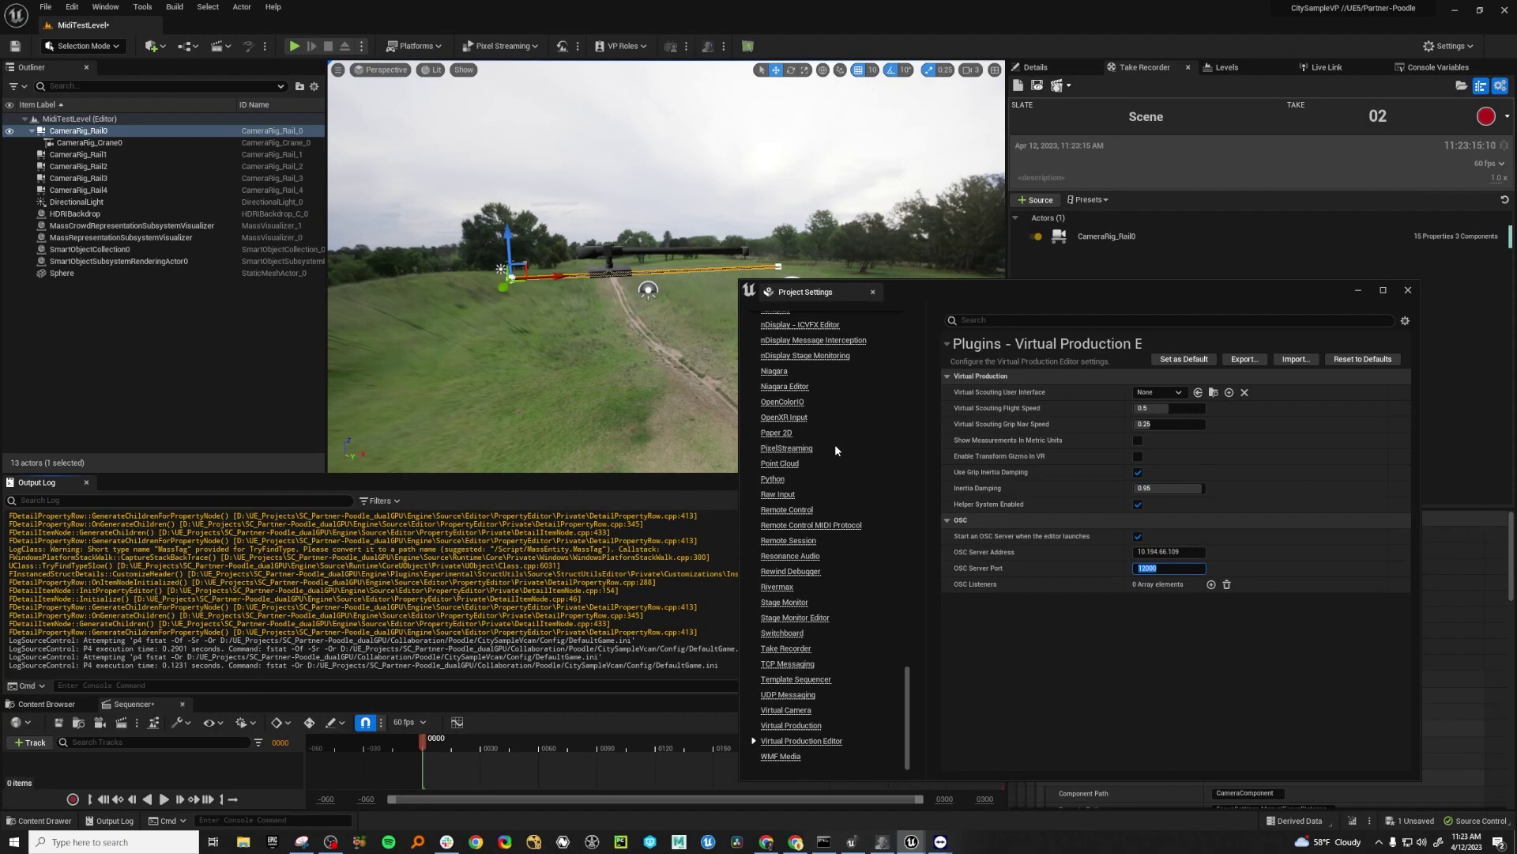
# Reopen Switchboard's settings, confirm OSC Server Port 11000, and save-close the dialog
pyautogui.hotkey('alt', 'Tab')
pyautogui.click(376, 319)
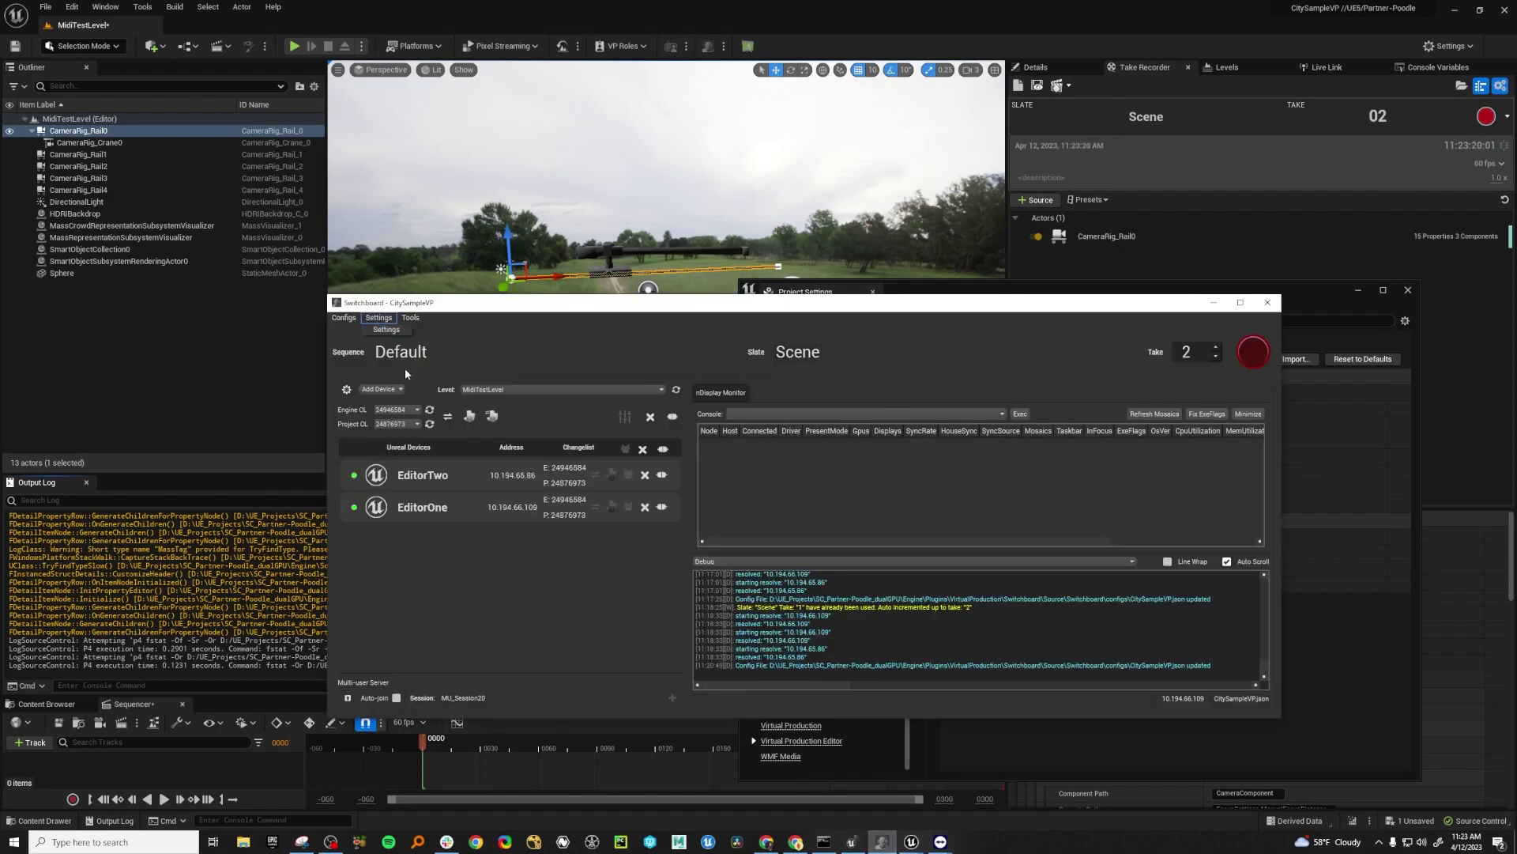
pyautogui.click(387, 335)
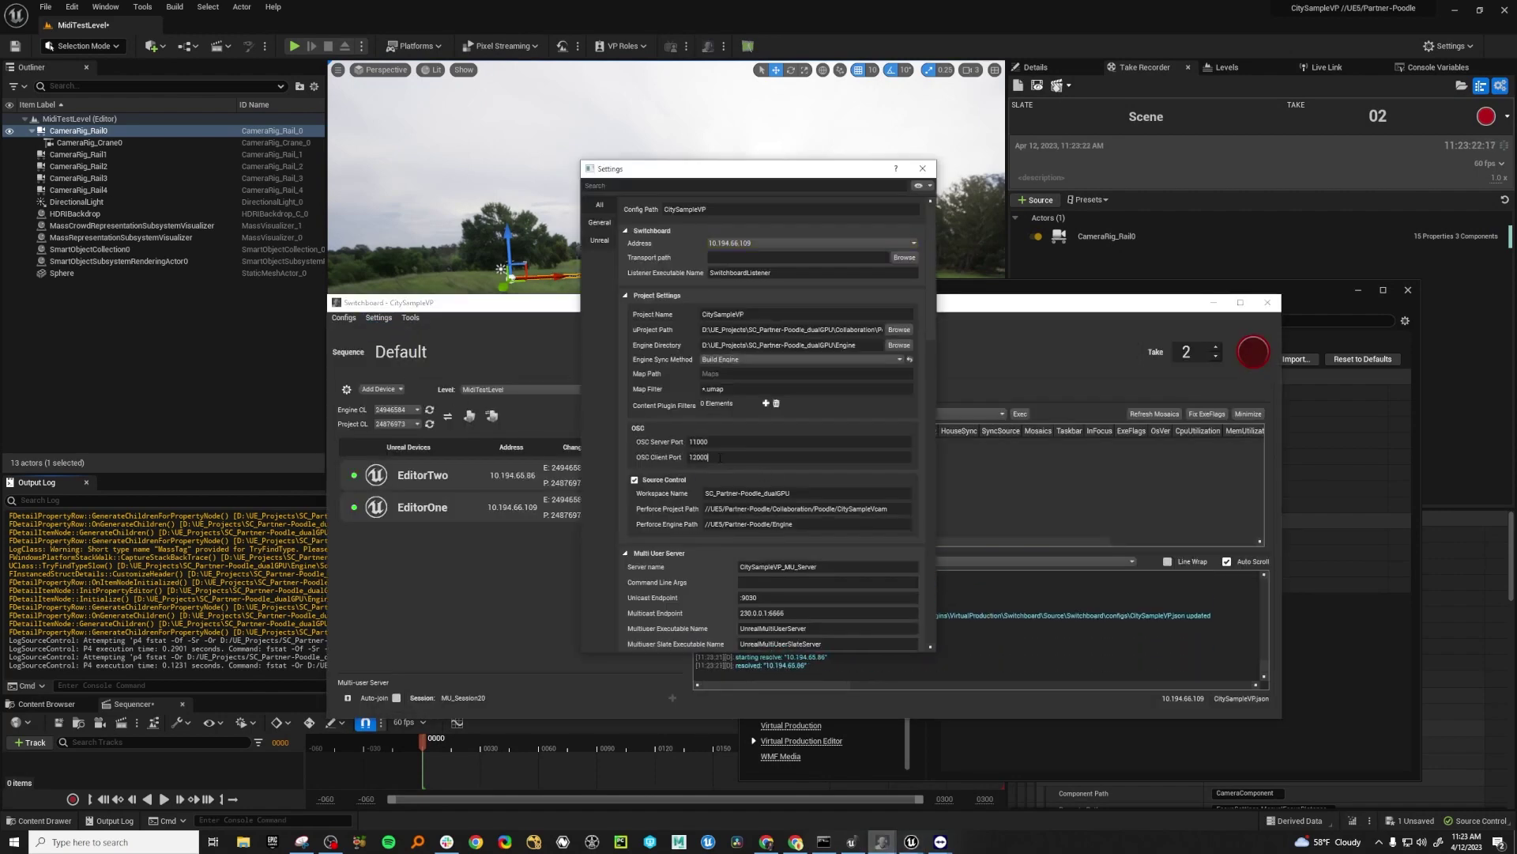
pyautogui.doubleClick(696, 442)
pyautogui.press('Escape')
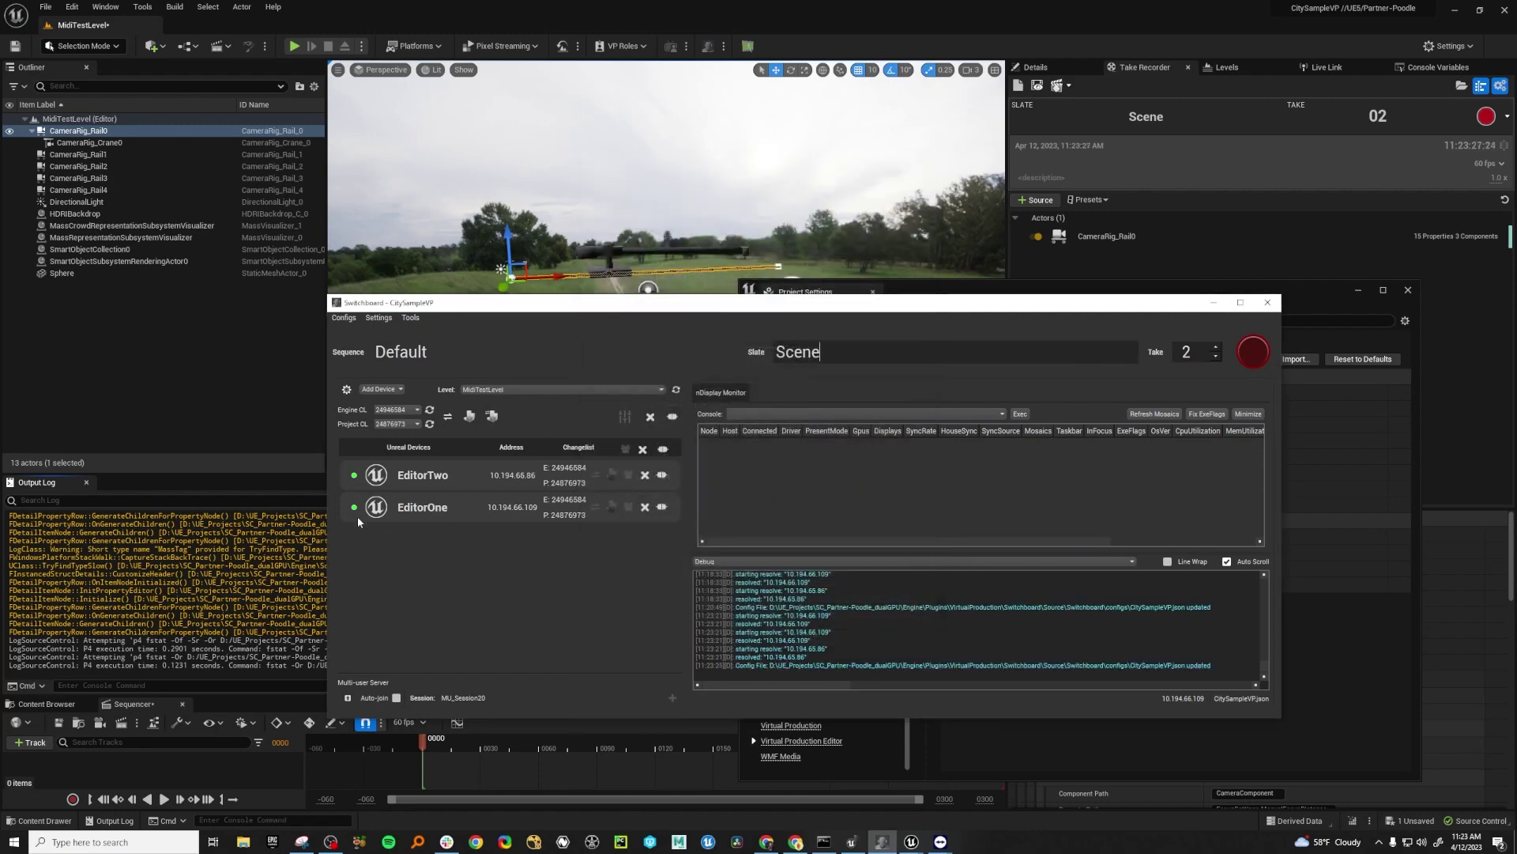
# Arrange Switchboard so the remote machine's editor view stays visible beside it
pyautogui.click(1408, 290)
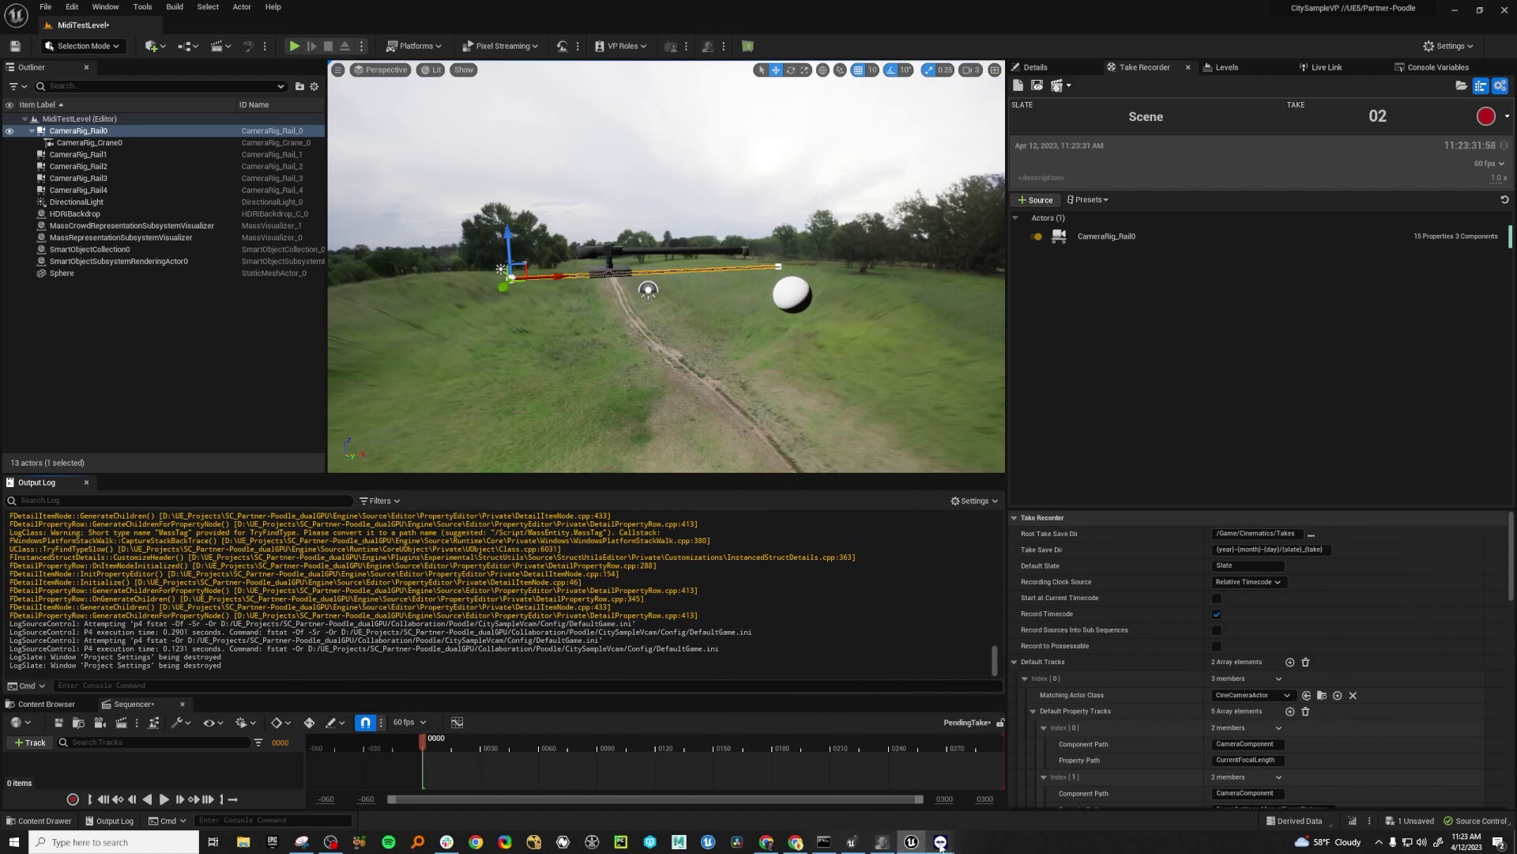
pyautogui.moveTo(940, 842)
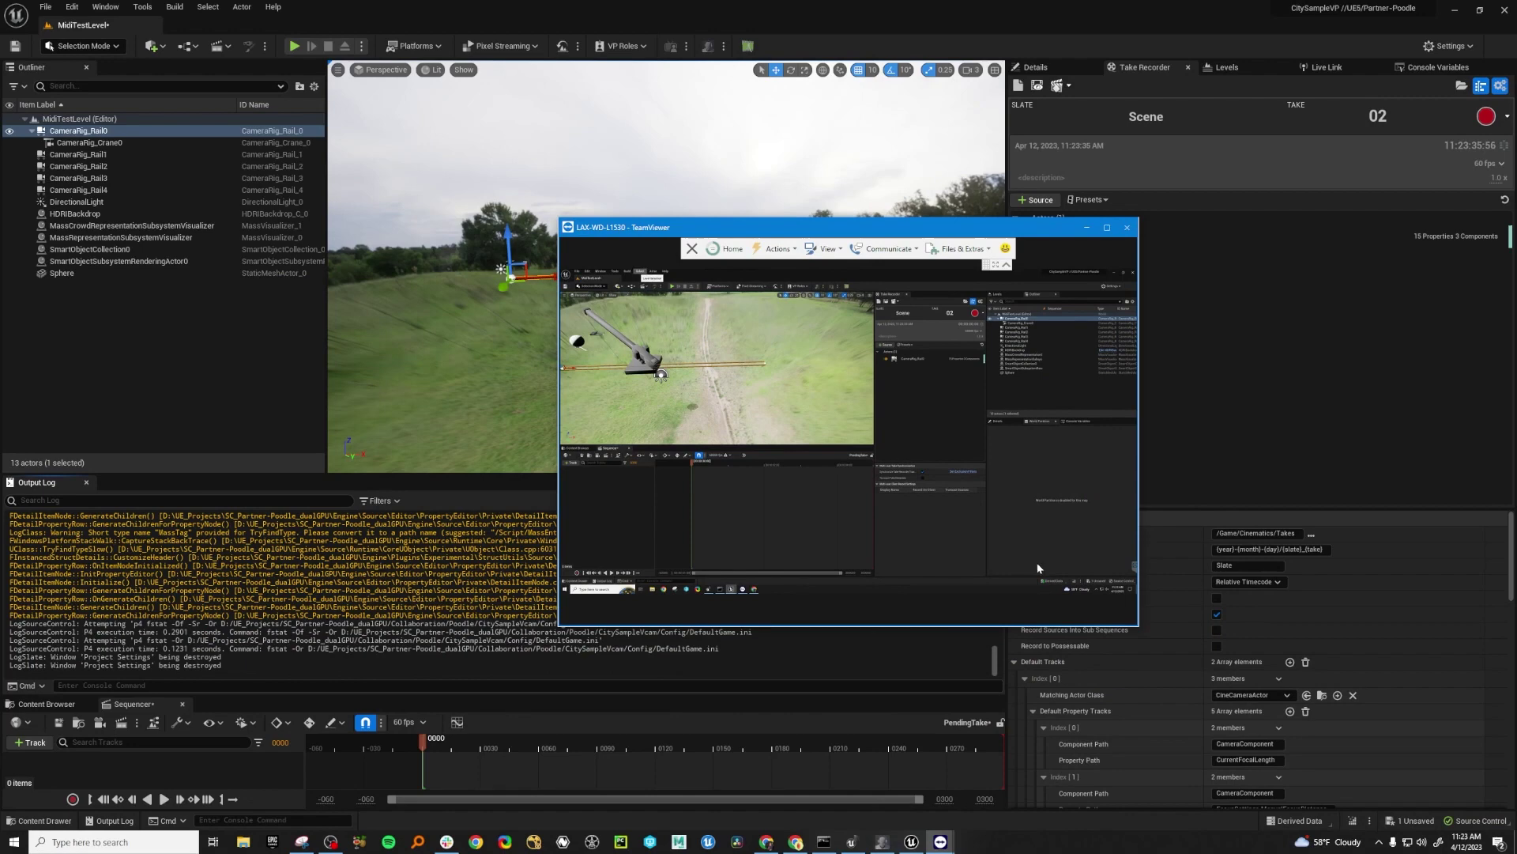
pyautogui.click(882, 842)
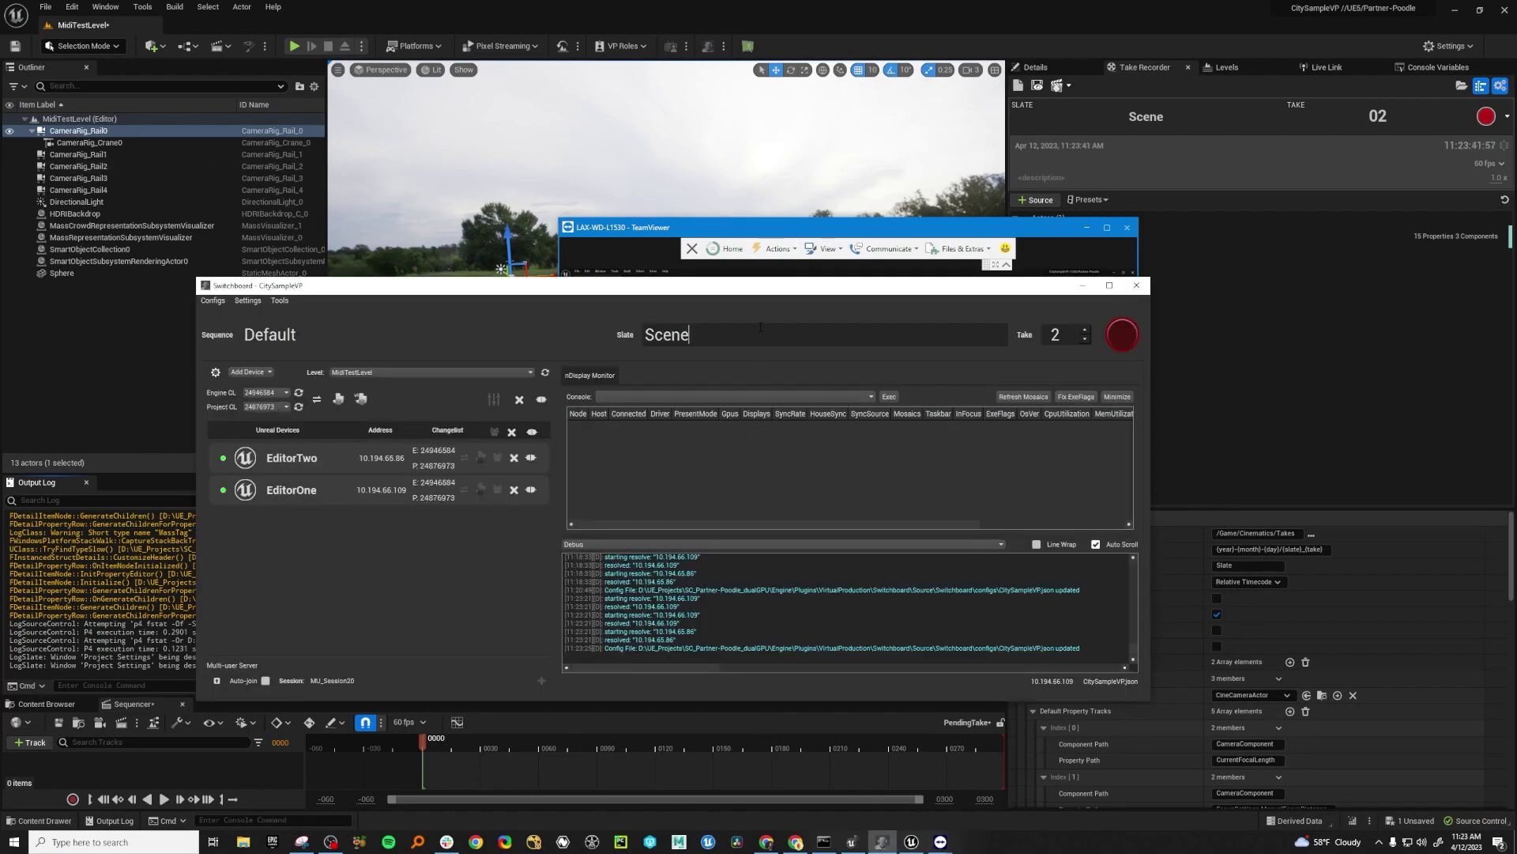
pyautogui.moveTo(749, 287); pyautogui.dragTo(865, 462)
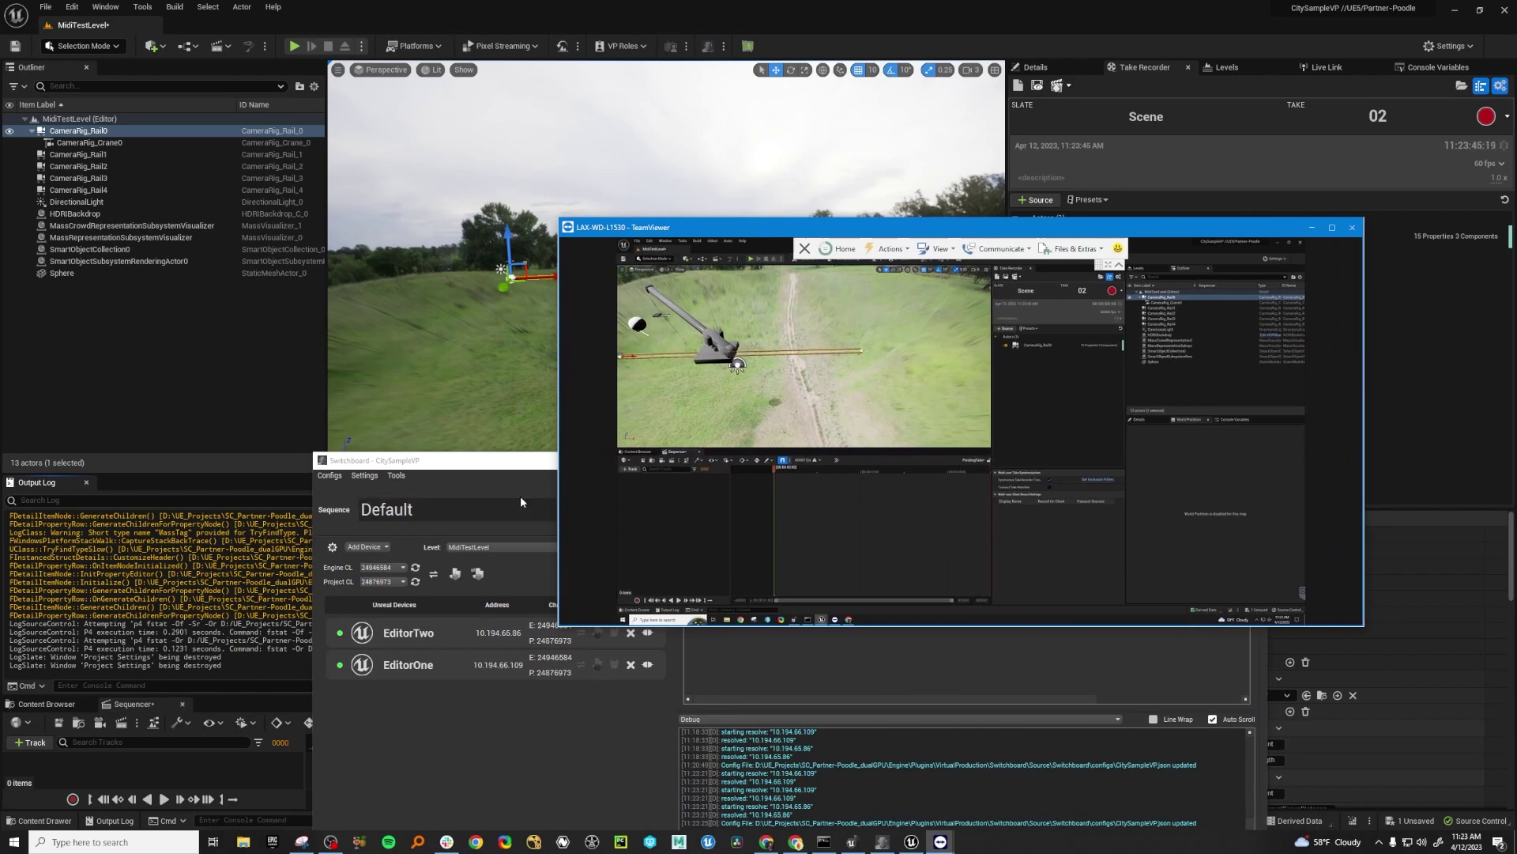
pyautogui.click(520, 497)
# Raise the take number to 3 and start recording on both editors
pyautogui.click(1201, 506)
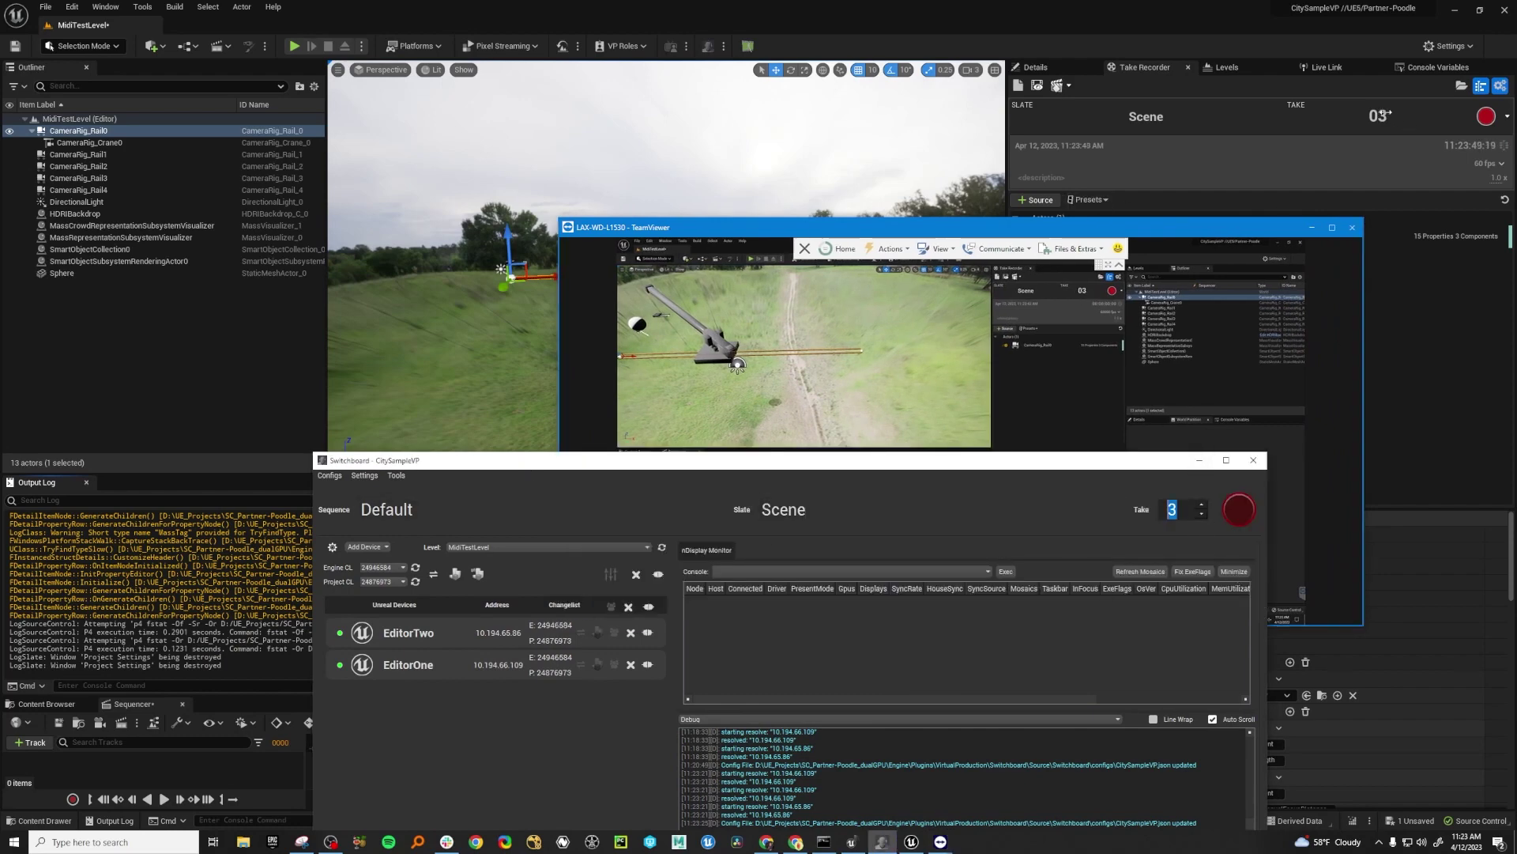
pyautogui.moveTo(1016, 462); pyautogui.dragTo(886, 467)
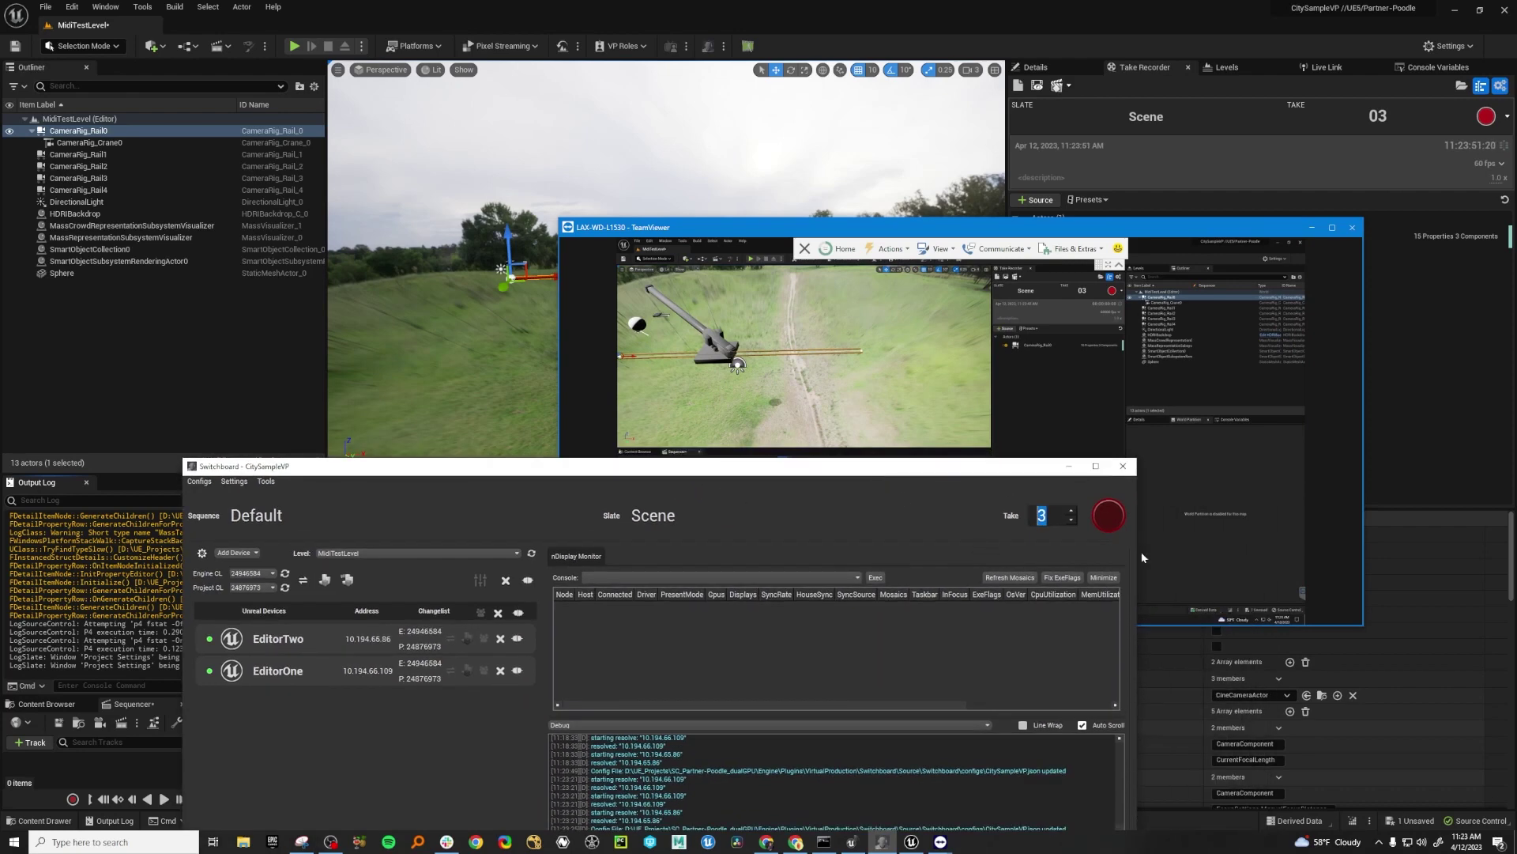
pyautogui.click(1114, 518)
# Stop the take 3 recording after a few seconds, then bring the remote editor view forward
pyautogui.moveTo(1006, 471); pyautogui.dragTo(1225, 575)
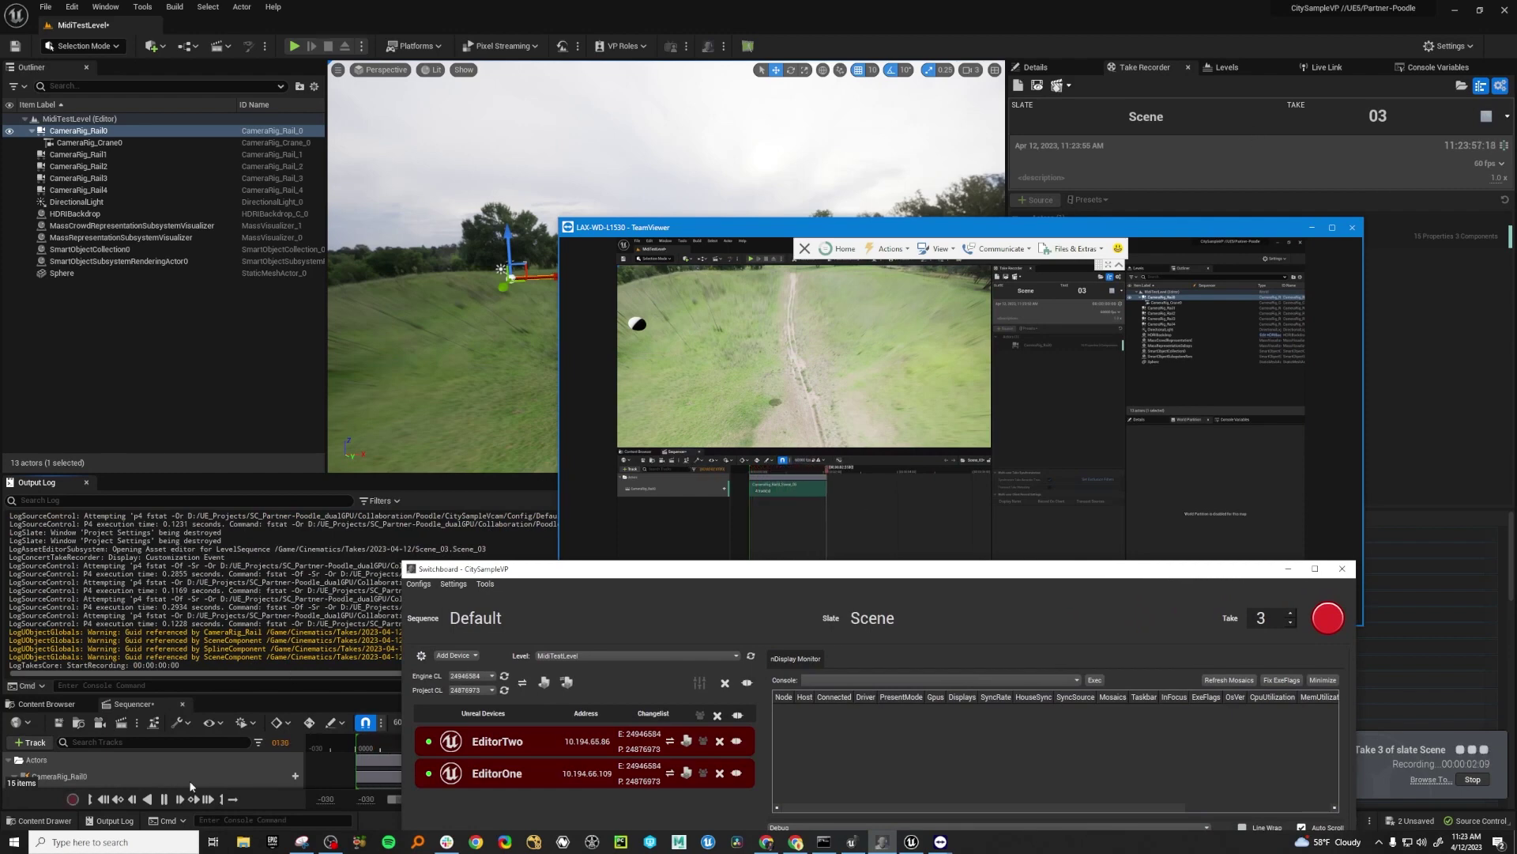
pyautogui.moveTo(577, 569); pyautogui.dragTo(574, 226)
pyautogui.click(1325, 274)
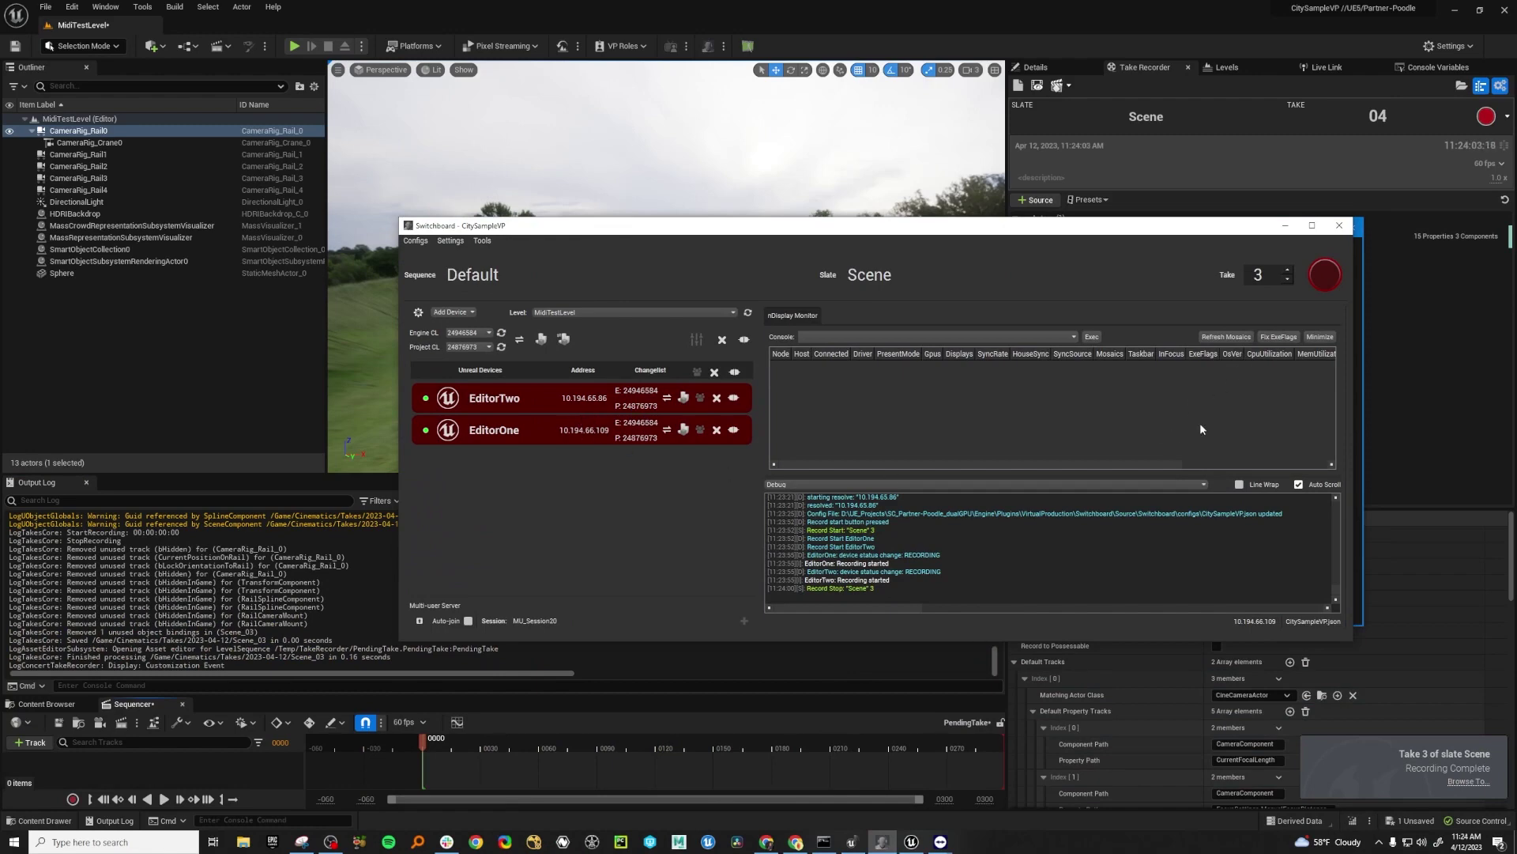
pyautogui.click(1358, 621)
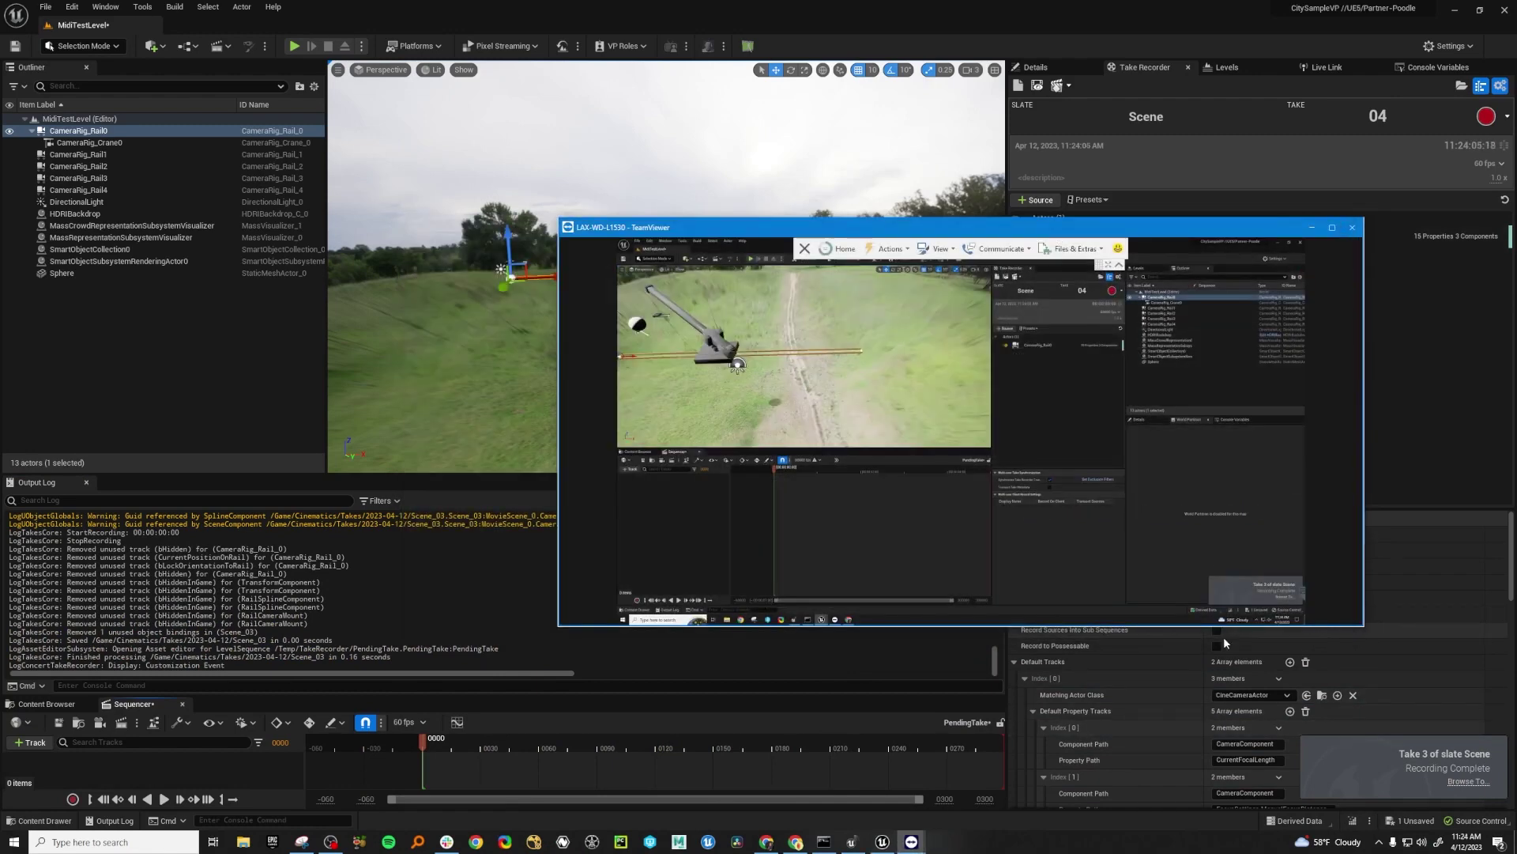